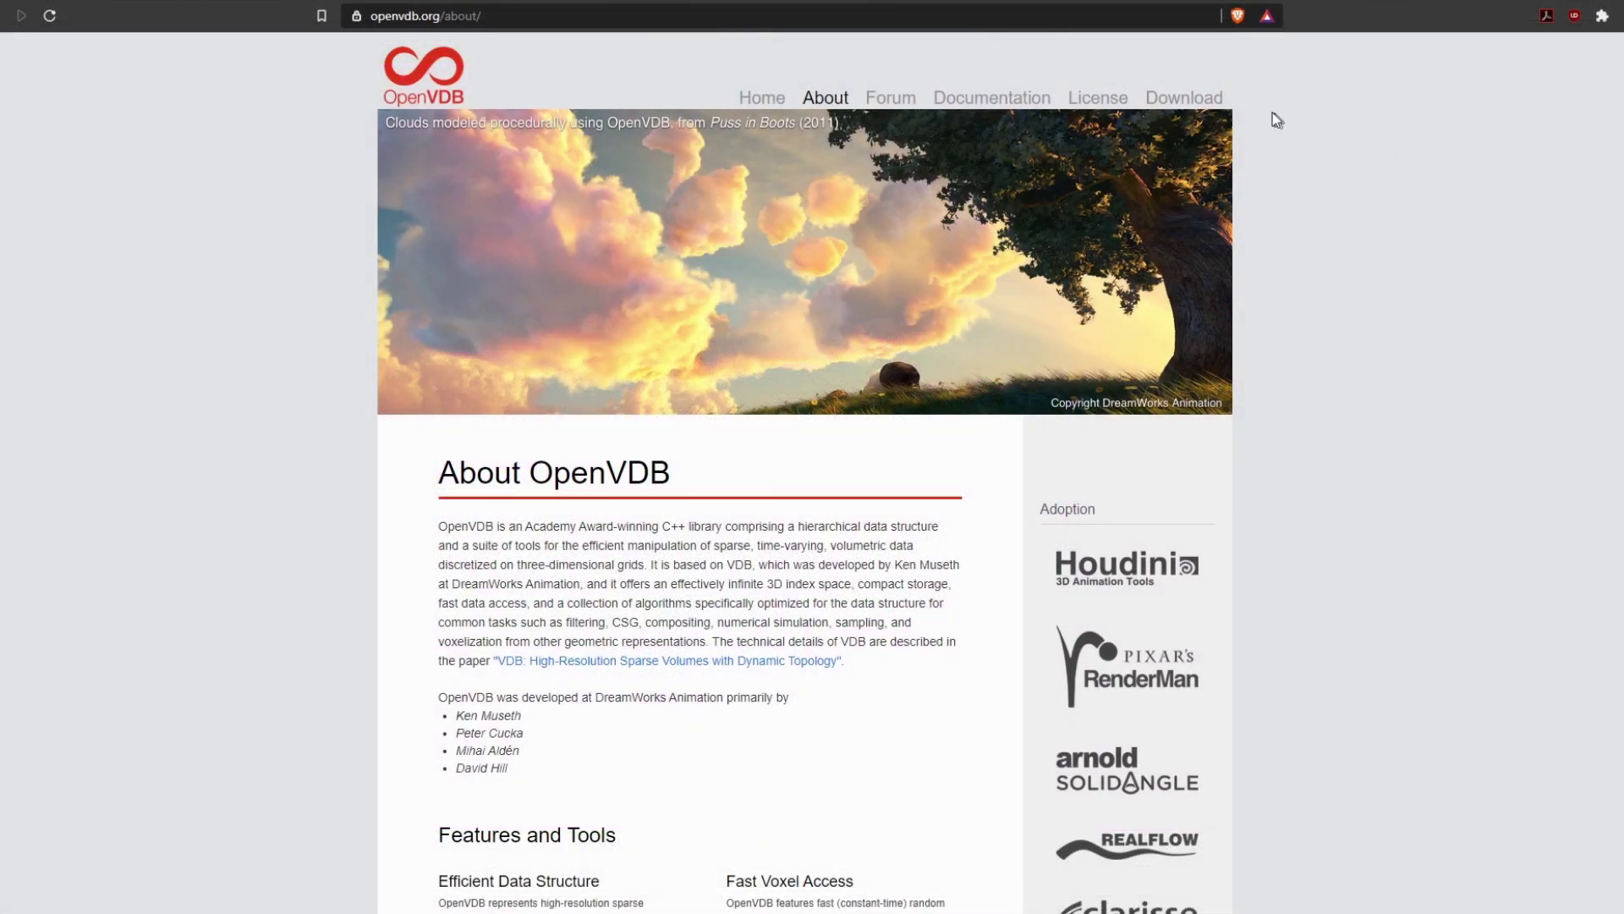
# - Go to the OpenVDB Download page and scroll down through it
pyautogui.click(1187, 100)
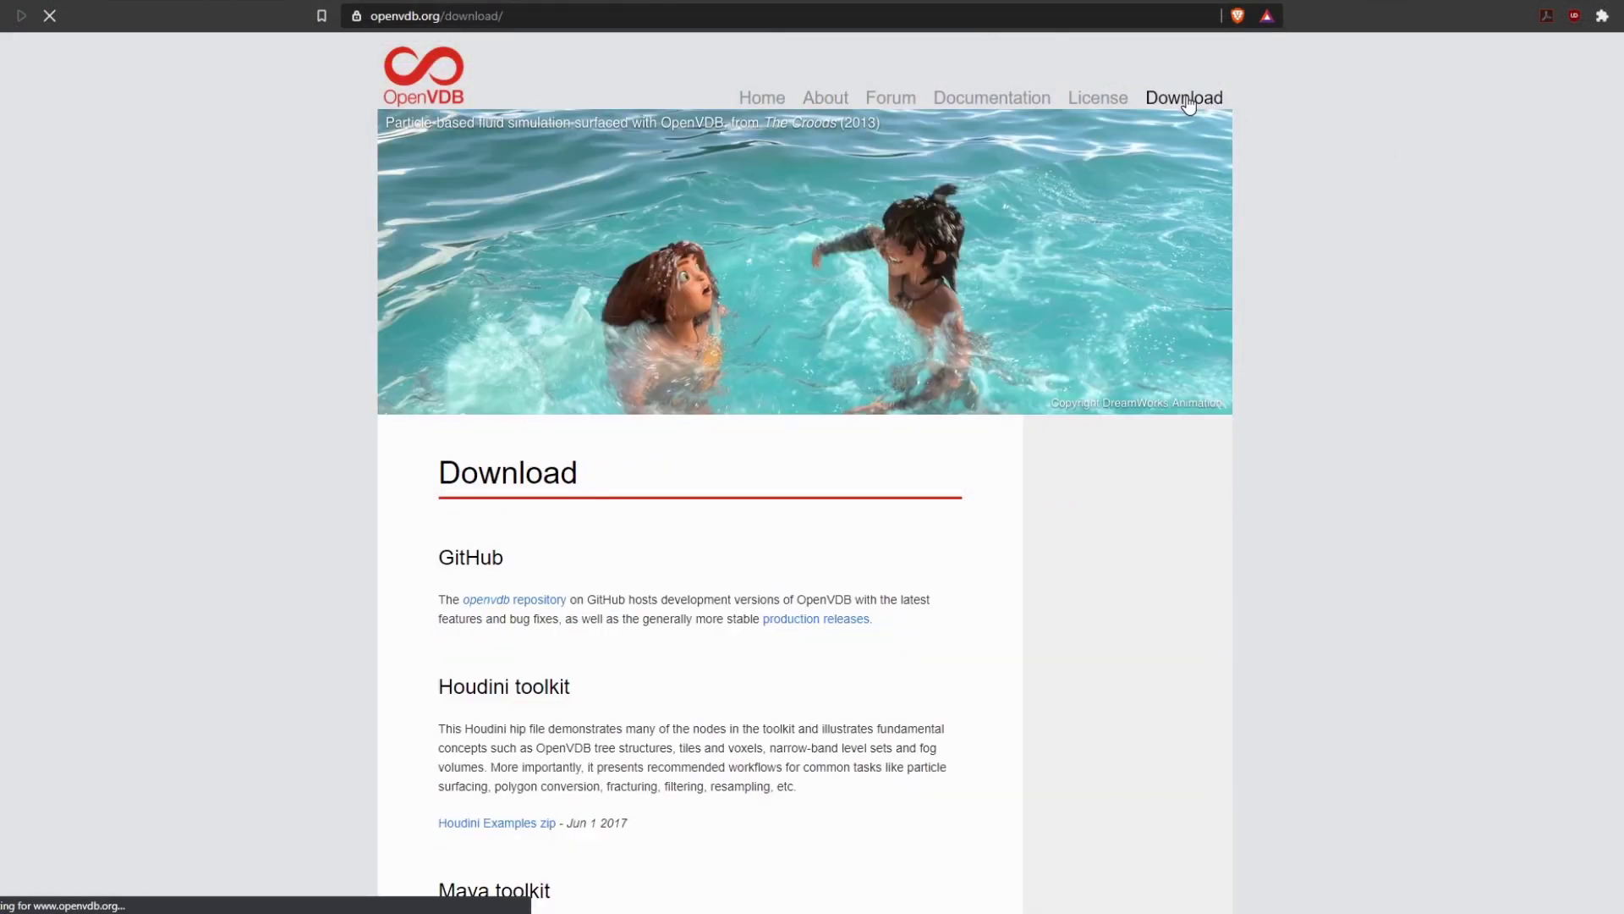
pyautogui.scroll(-15, 1319, 592)
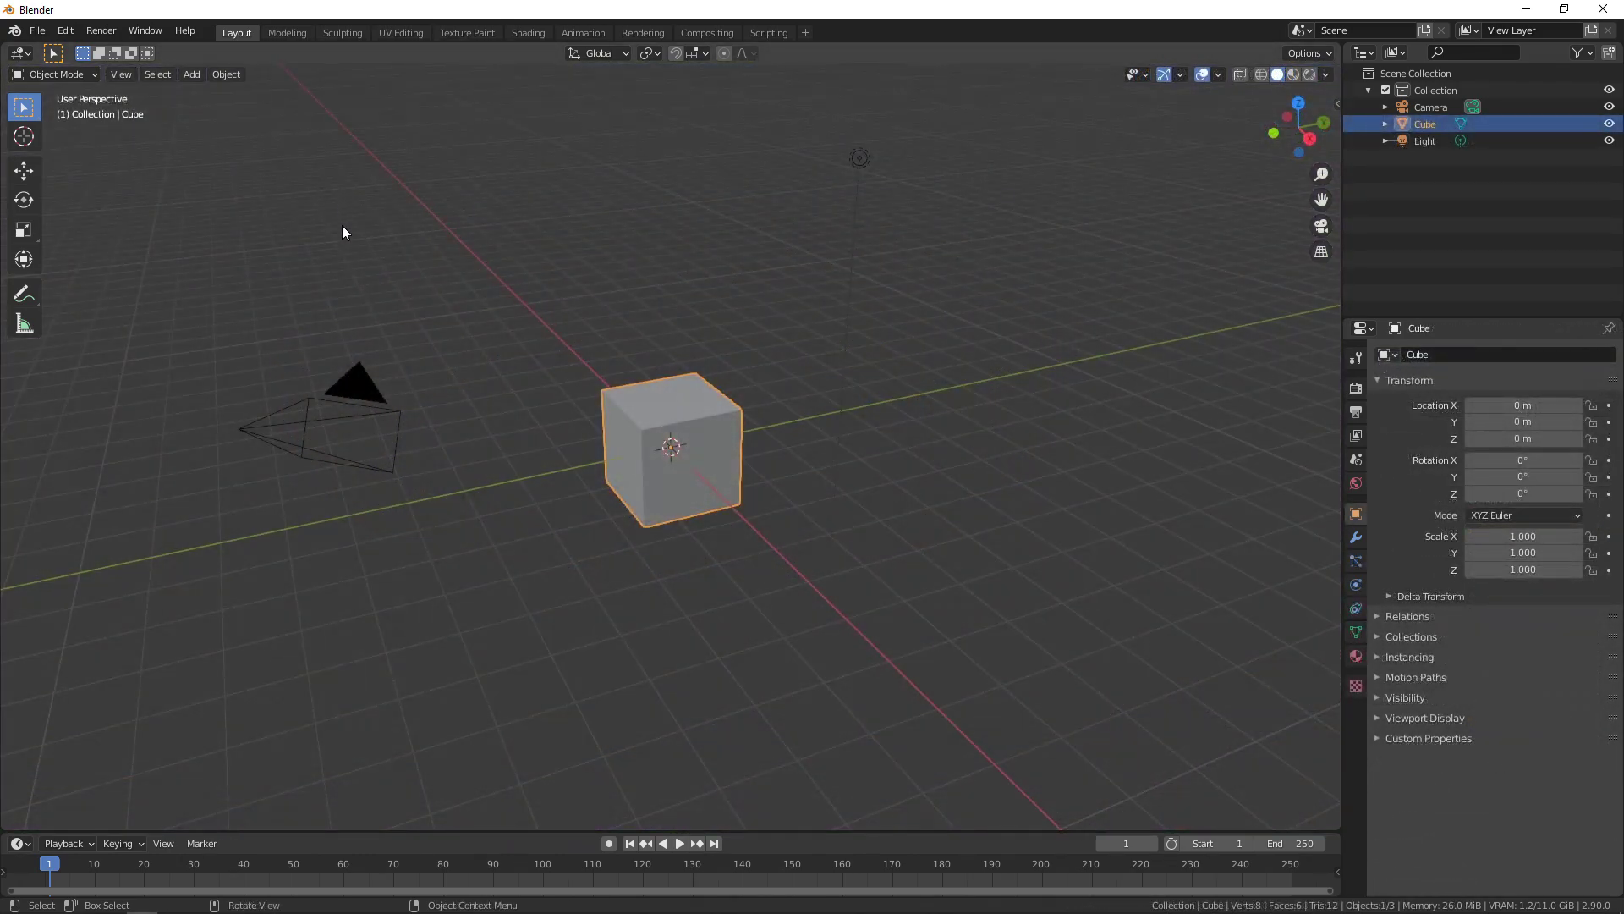
# - Import Snaplaunch_HoopCloud_01.vdb from the recent Blender Clouds folder as an OpenVDB volume
pyautogui.hotkey('shift', 'a')
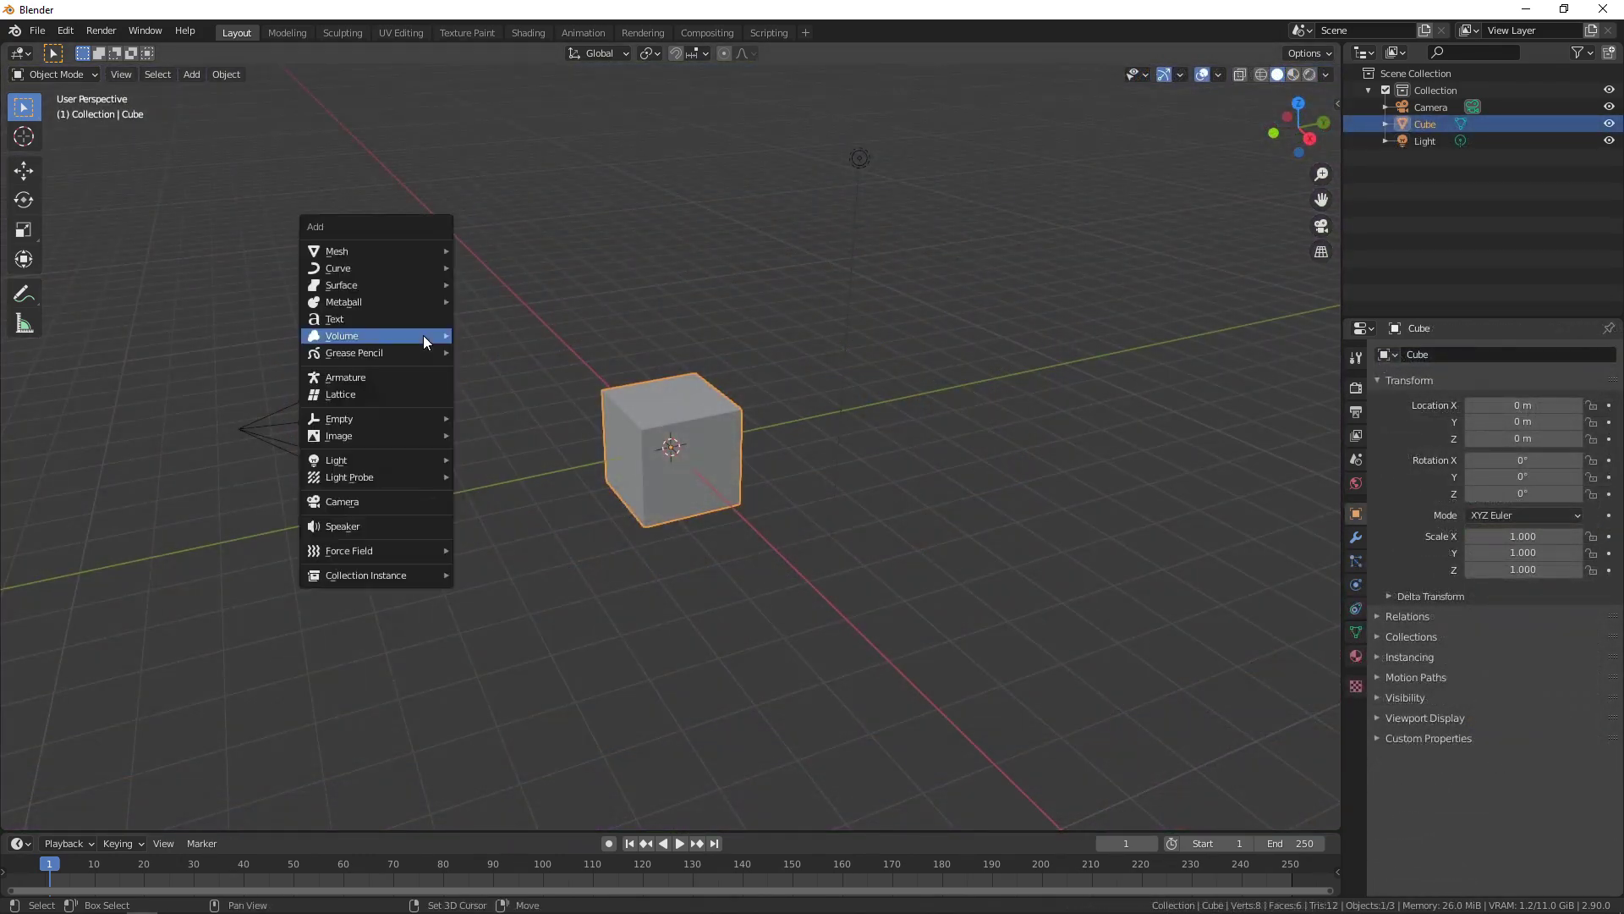
pyautogui.moveTo(423, 338)
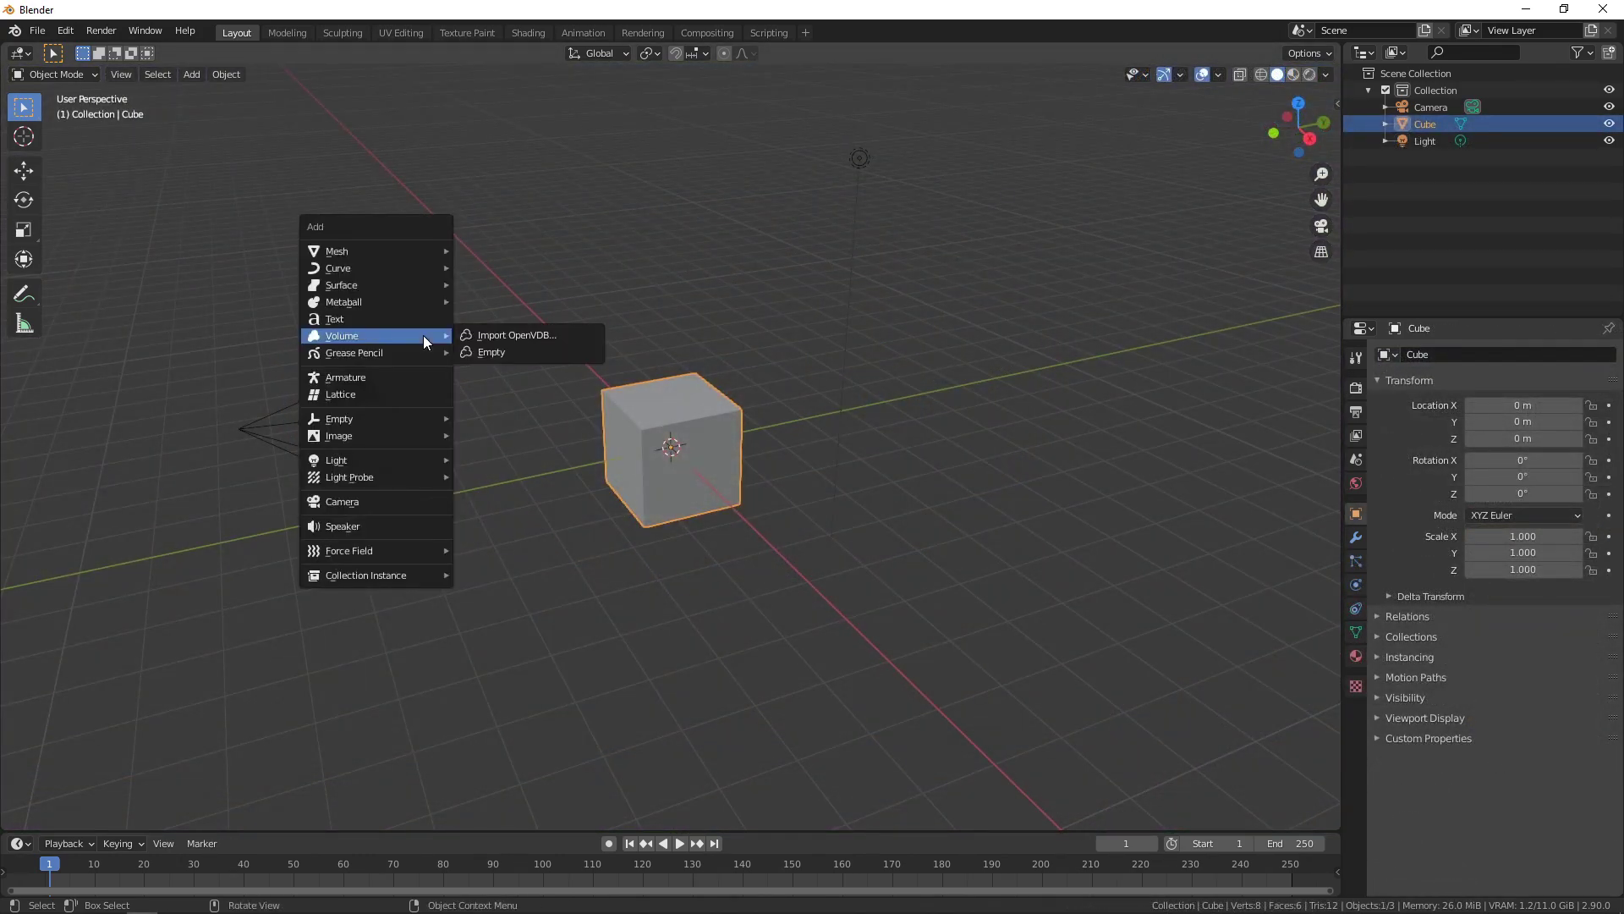
pyautogui.click(488, 336)
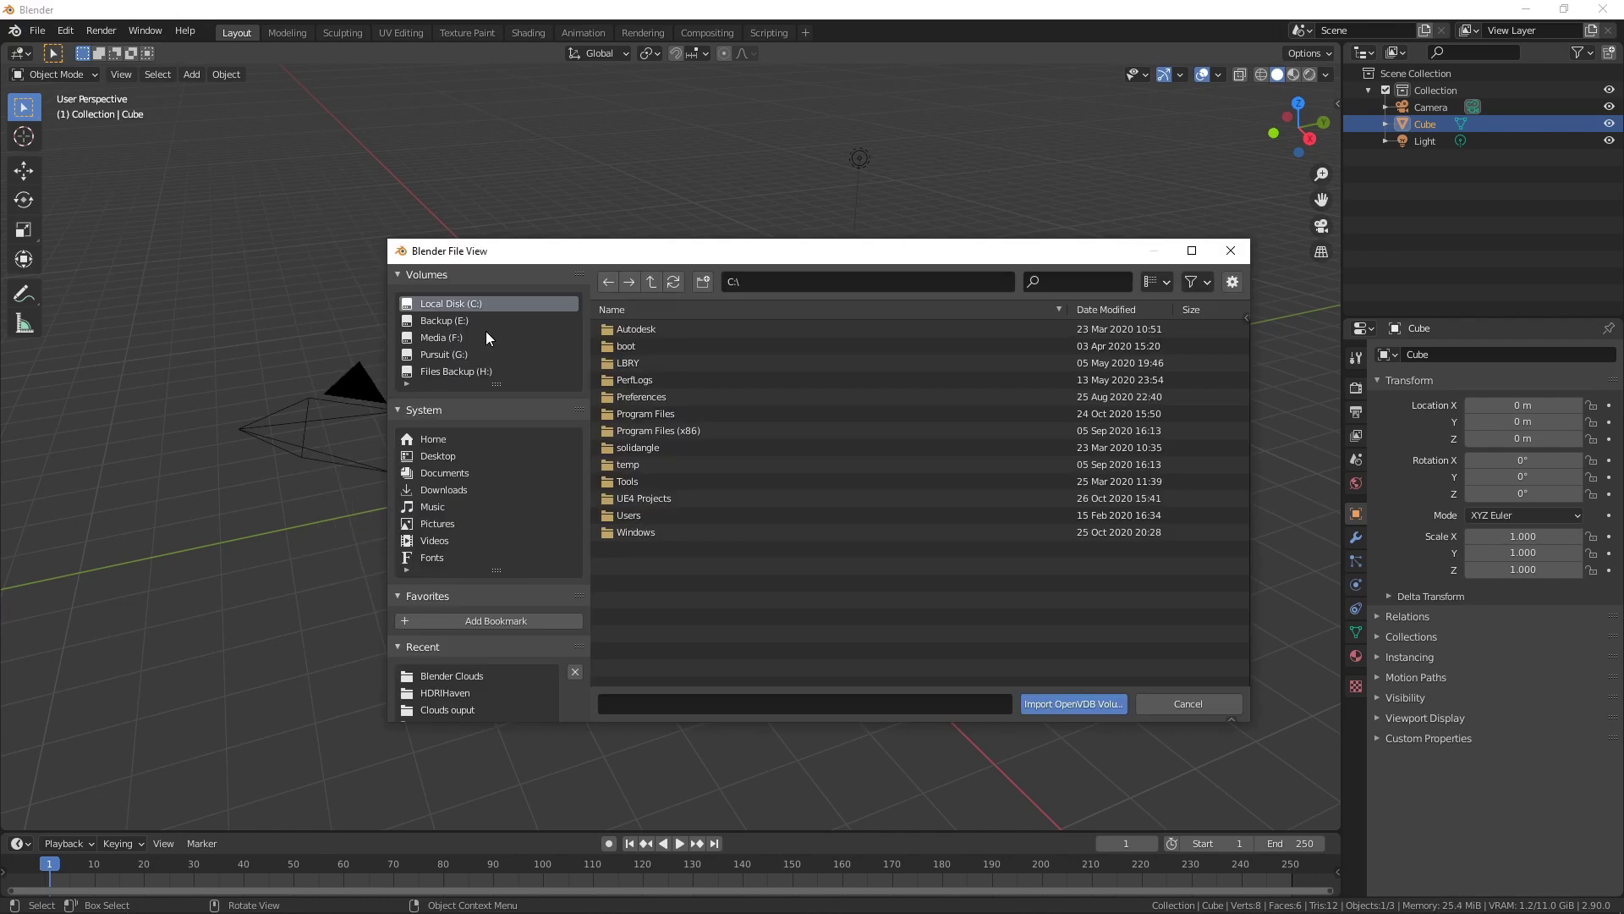
pyautogui.click(470, 675)
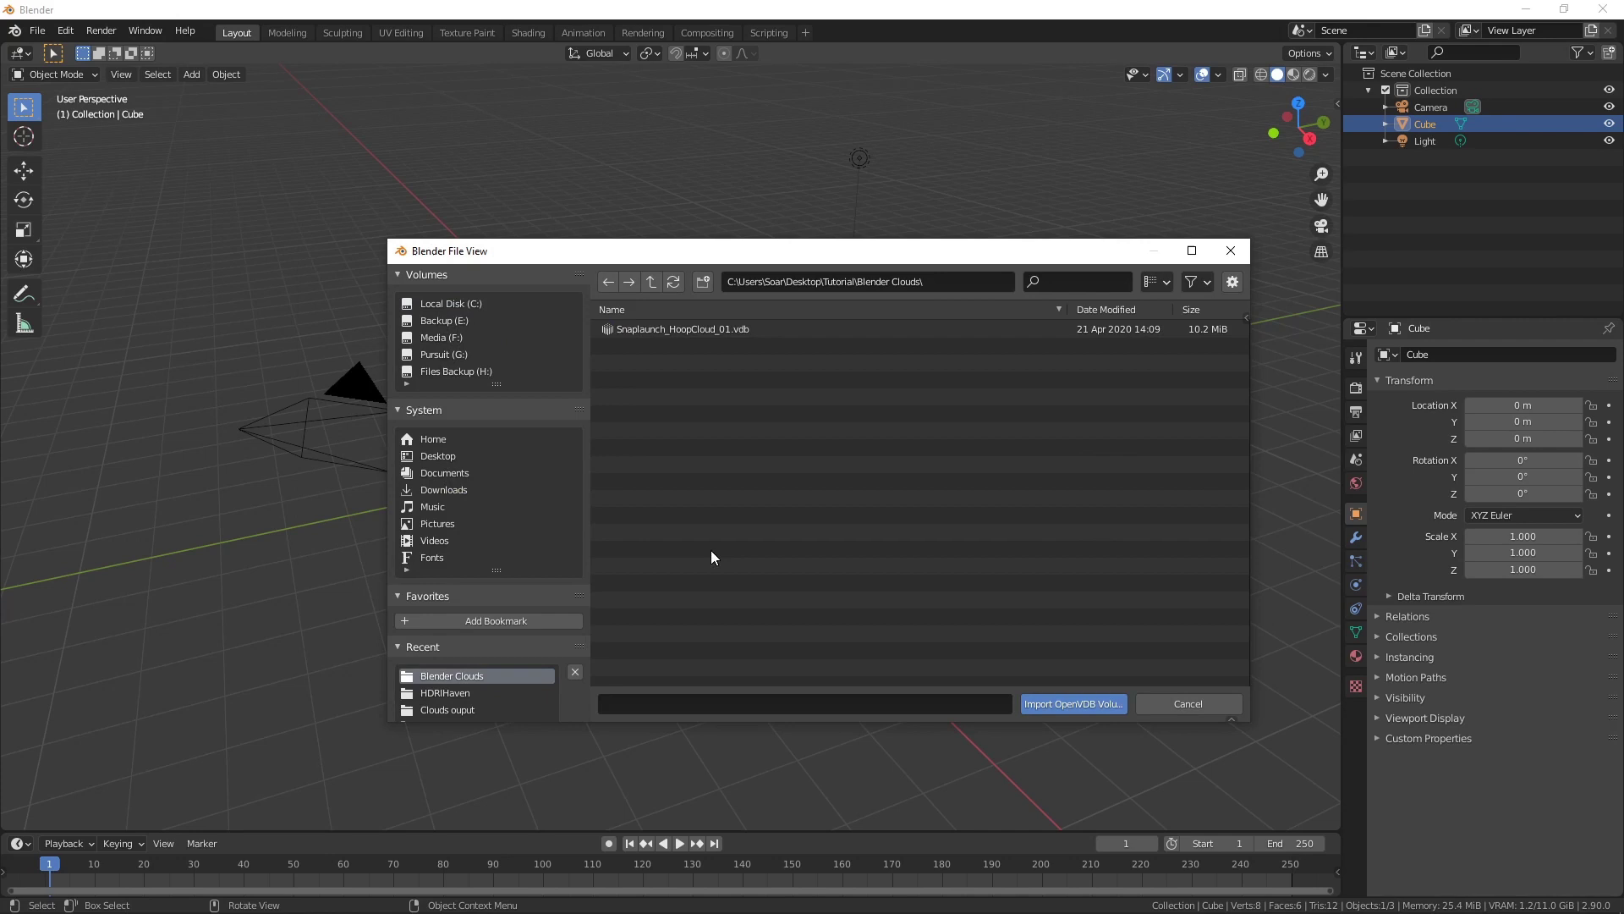
pyautogui.click(643, 328)
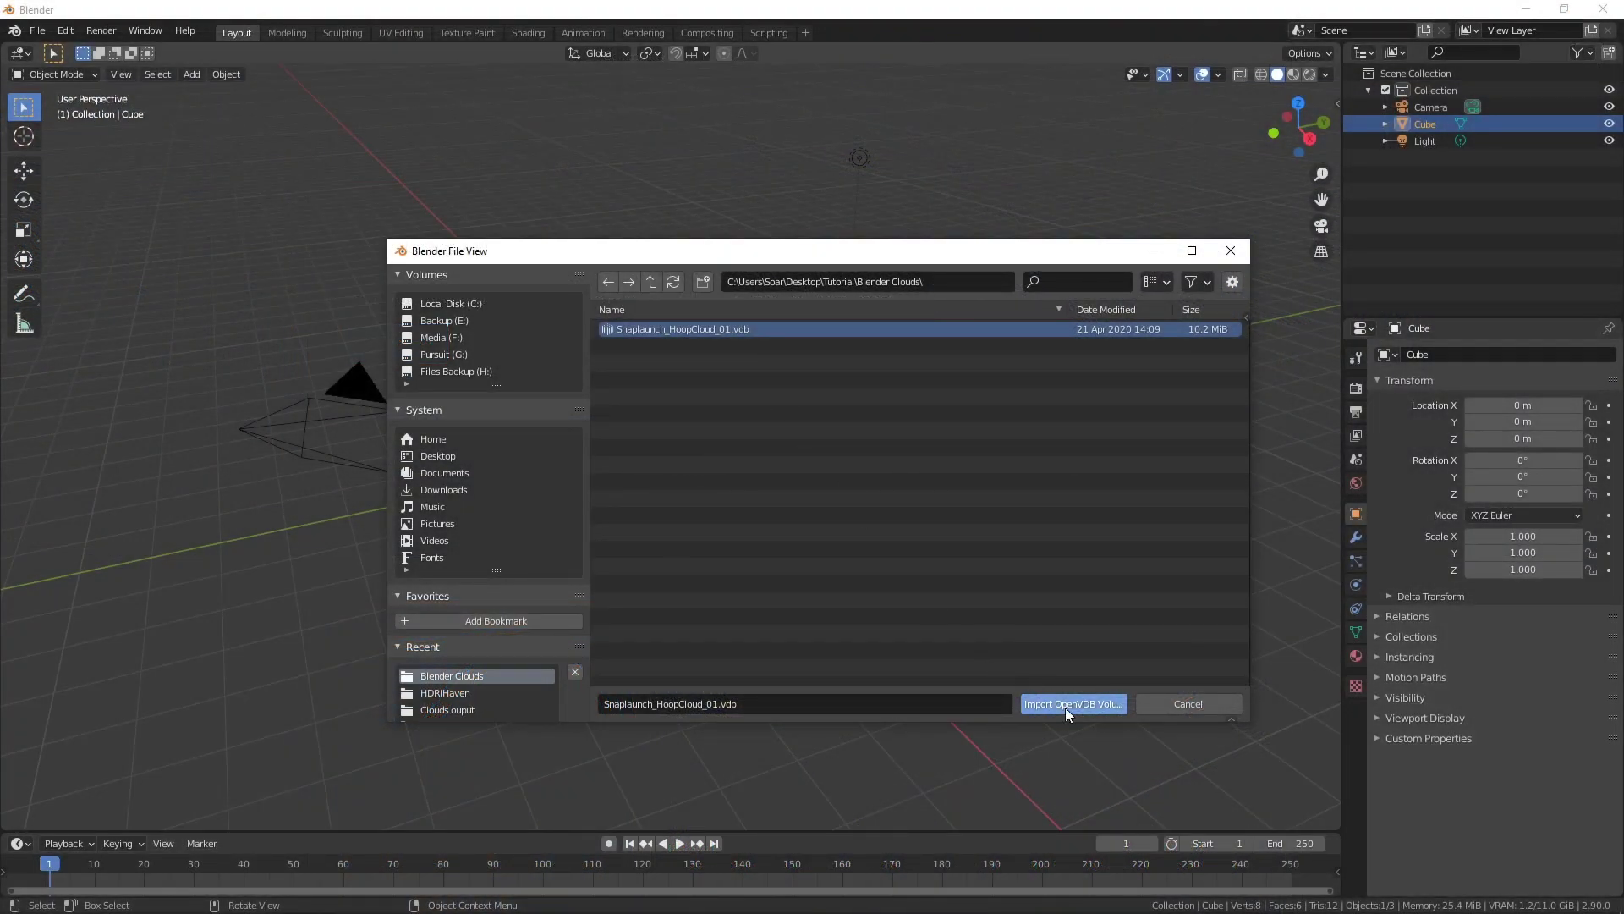
pyautogui.click(1098, 705)
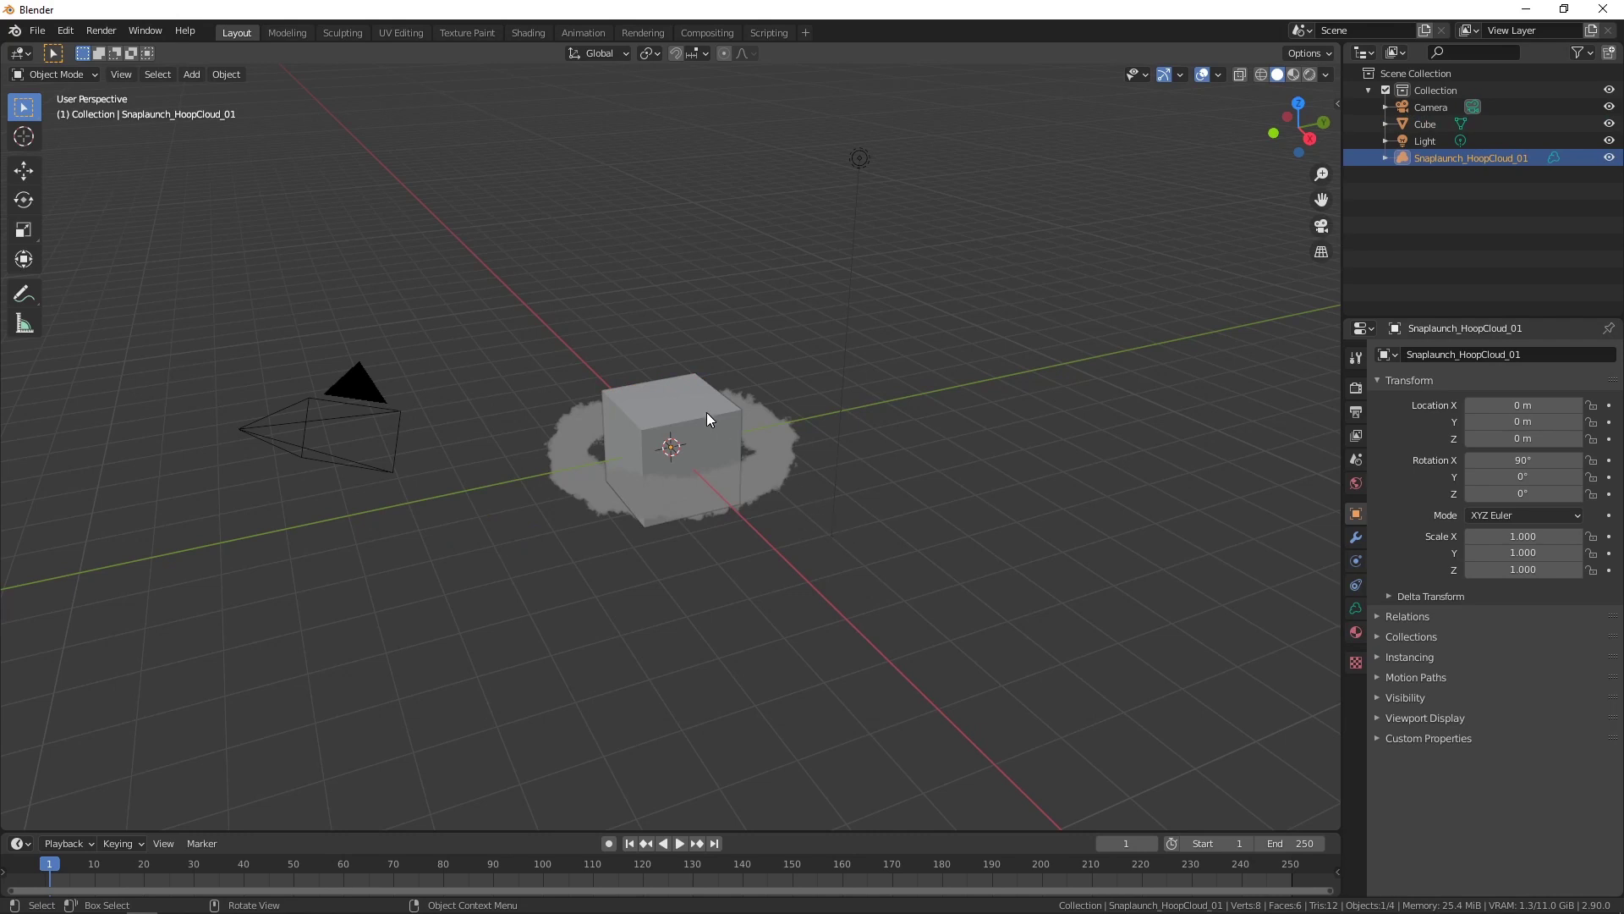
# - Delete the default cube and switch the viewport to Rendered shading
pyautogui.click(703, 408)
pyautogui.press('Delete')
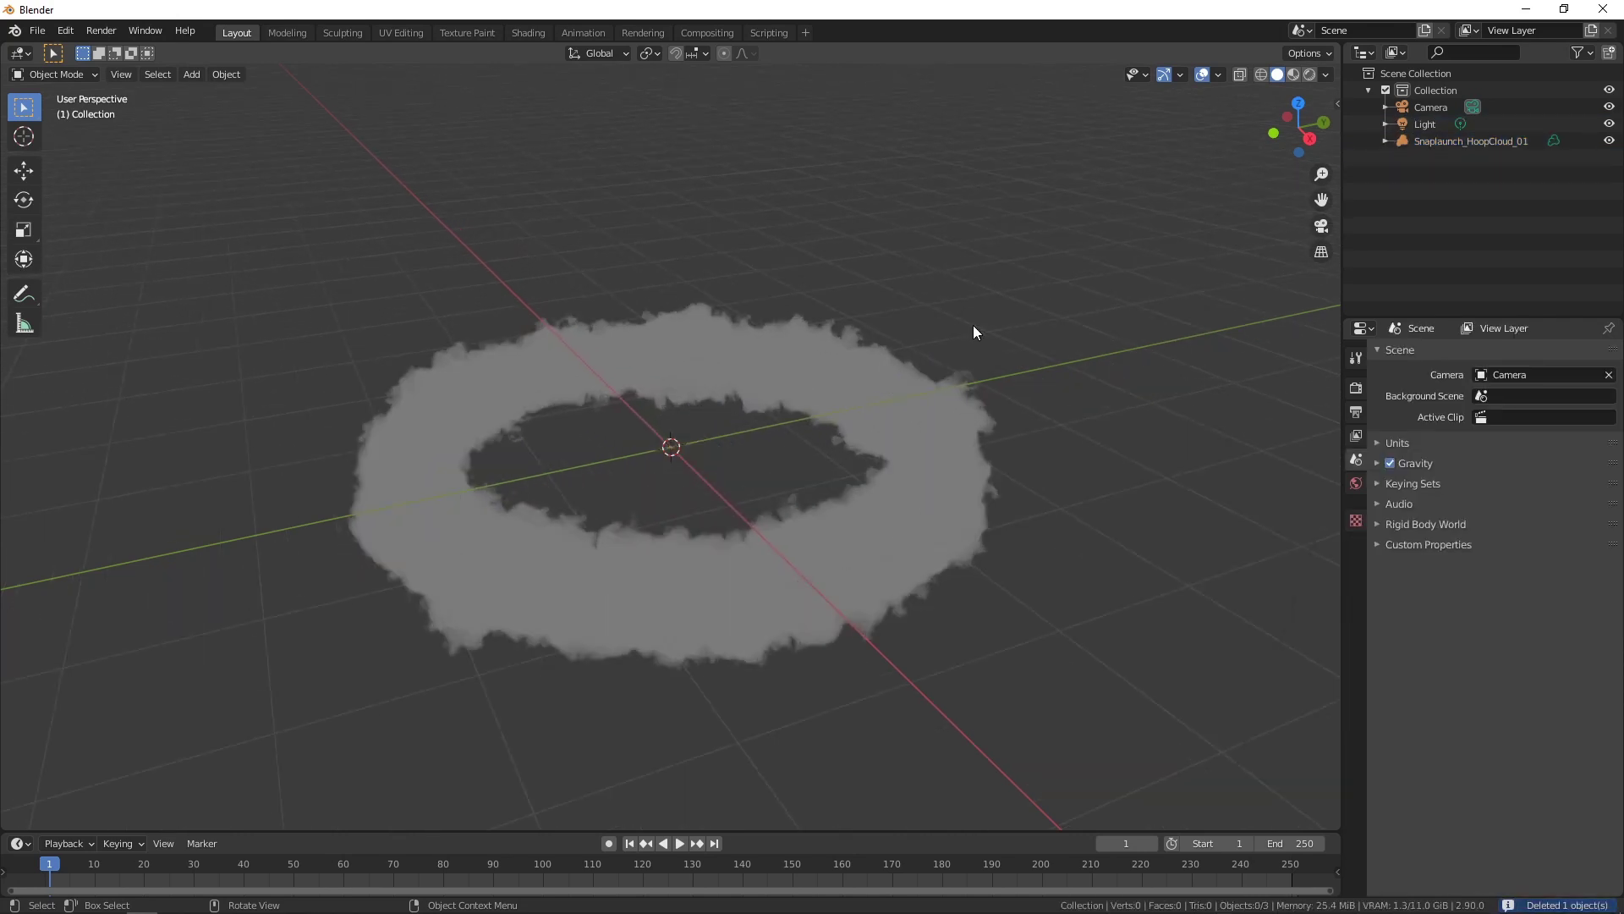
pyautogui.click(1309, 74)
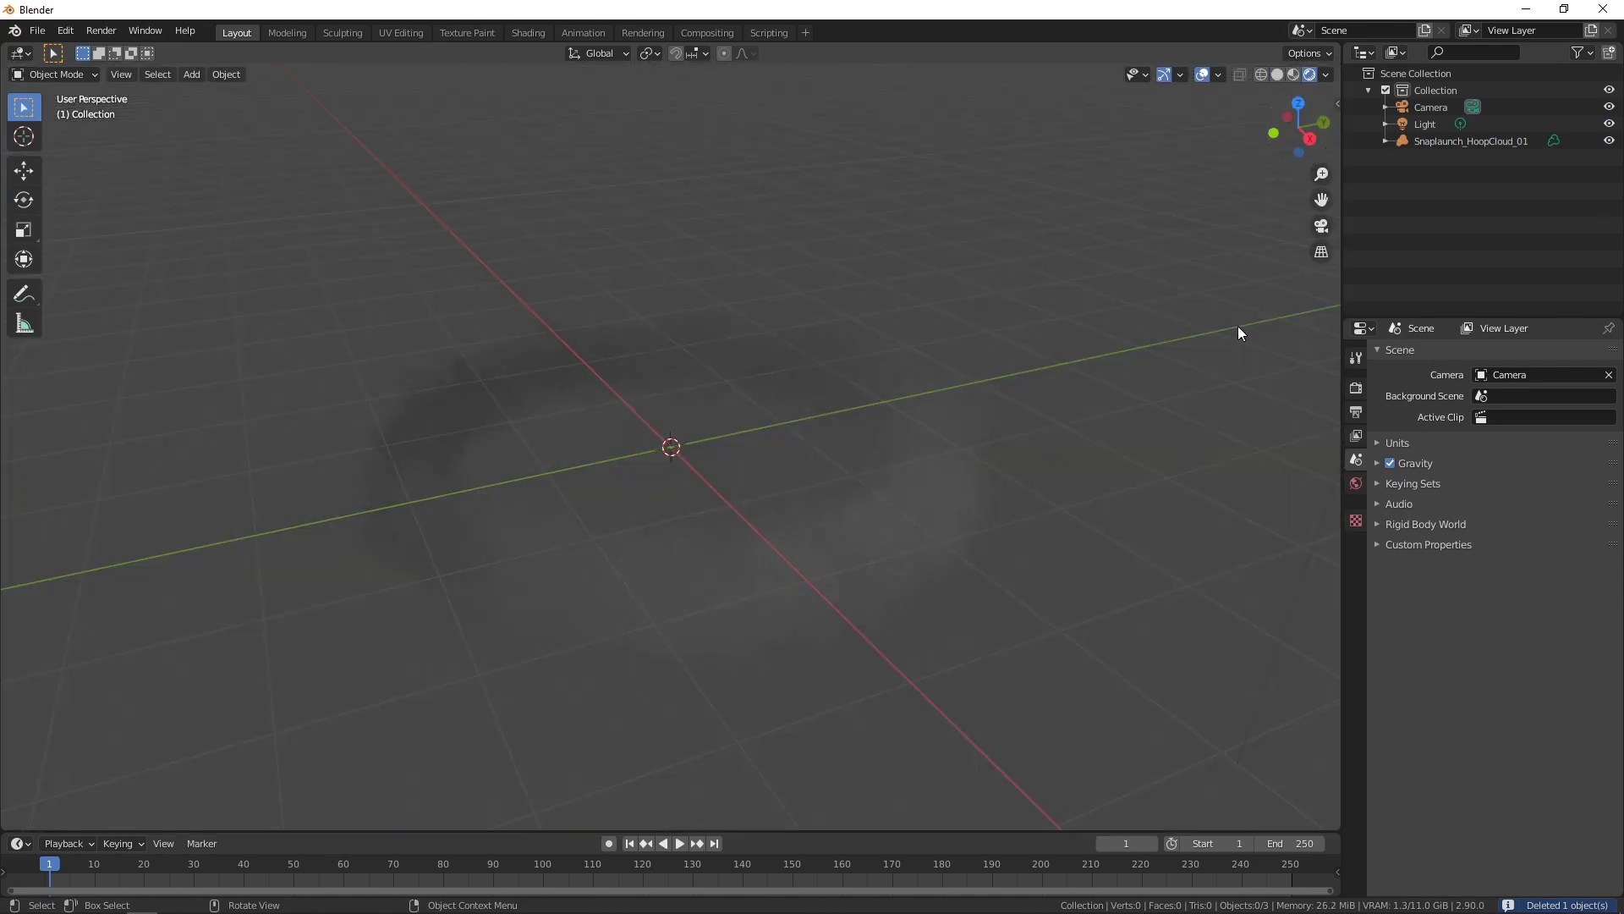
pyautogui.moveTo(1133, 388); pyautogui.dragTo(1313, 374, button='middle')
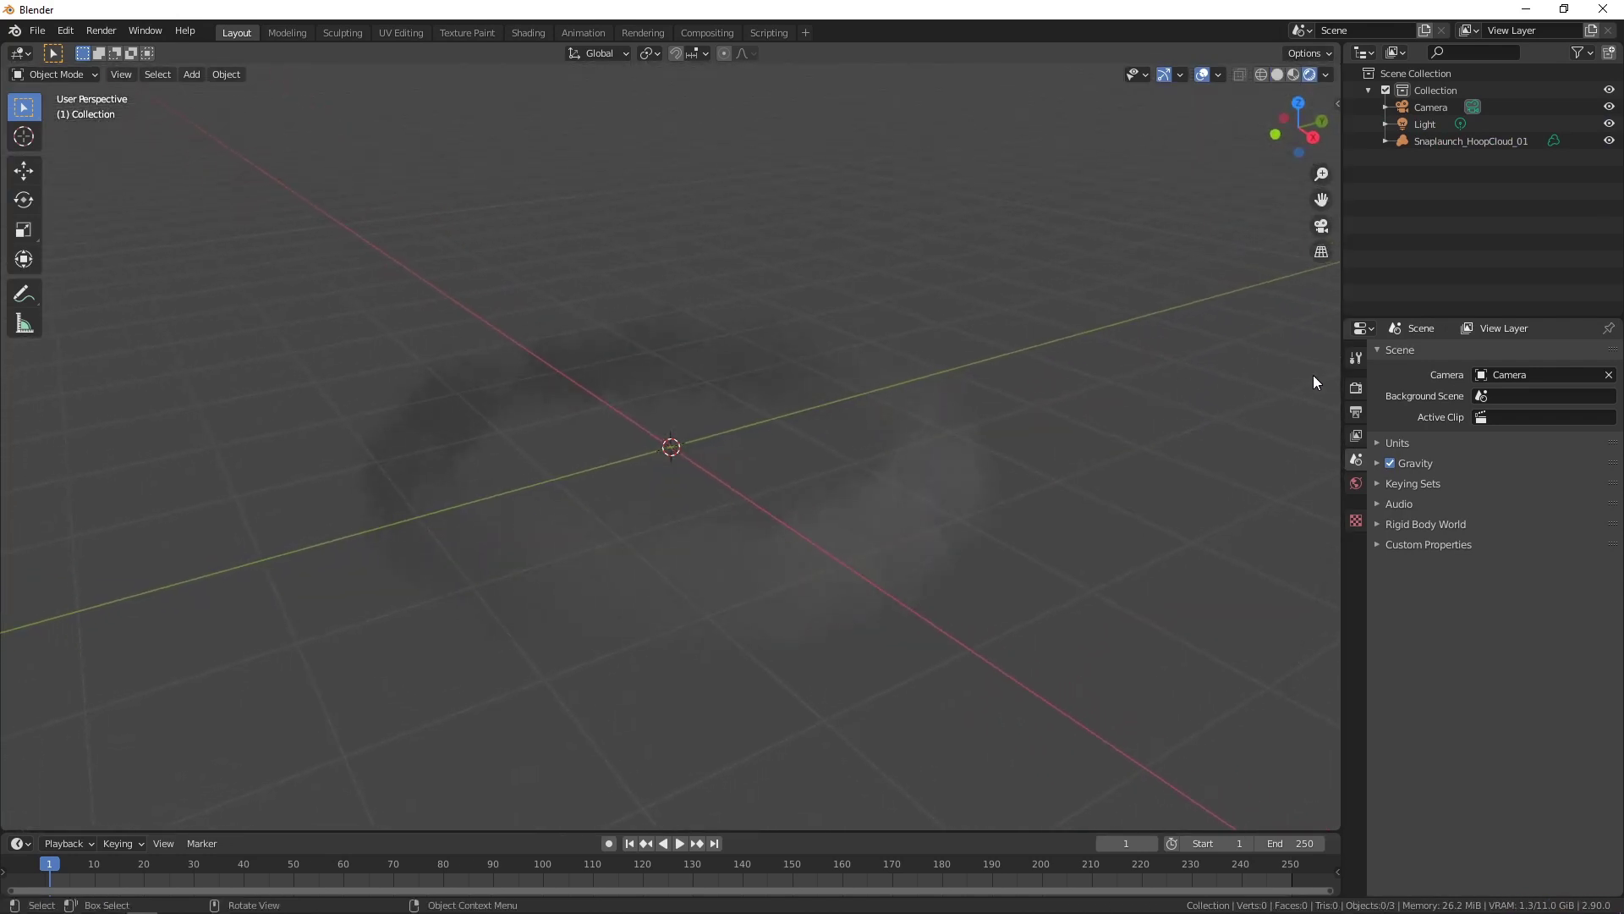
# - Set the render engine to Cycles and orbit to view the path-traced cloud
pyautogui.click(1356, 387)
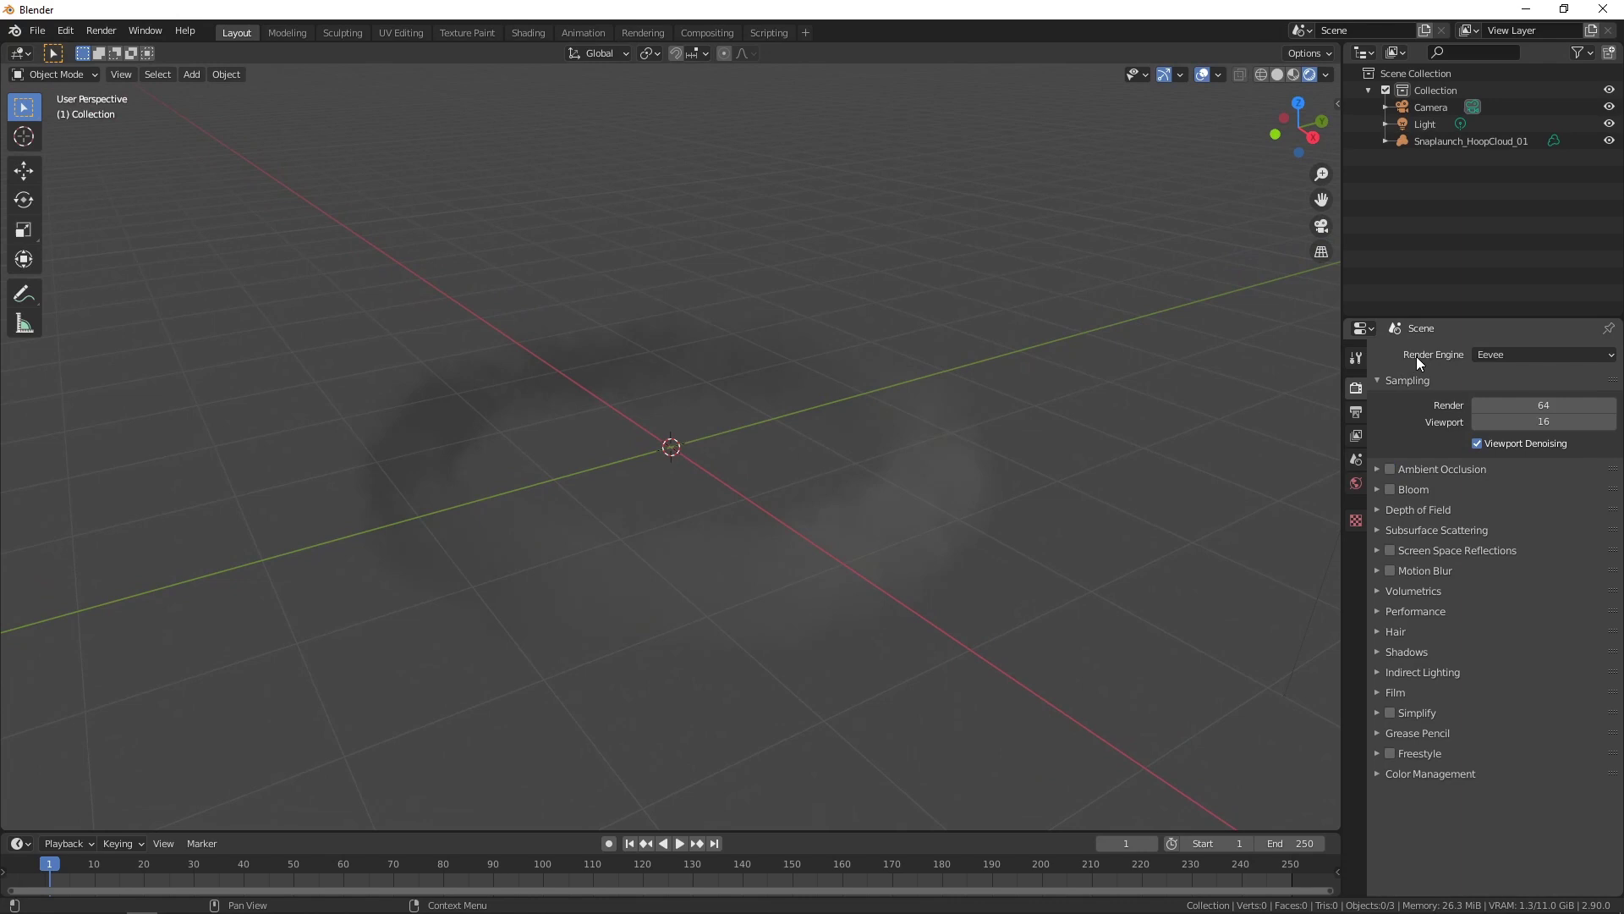
pyautogui.click(1484, 353)
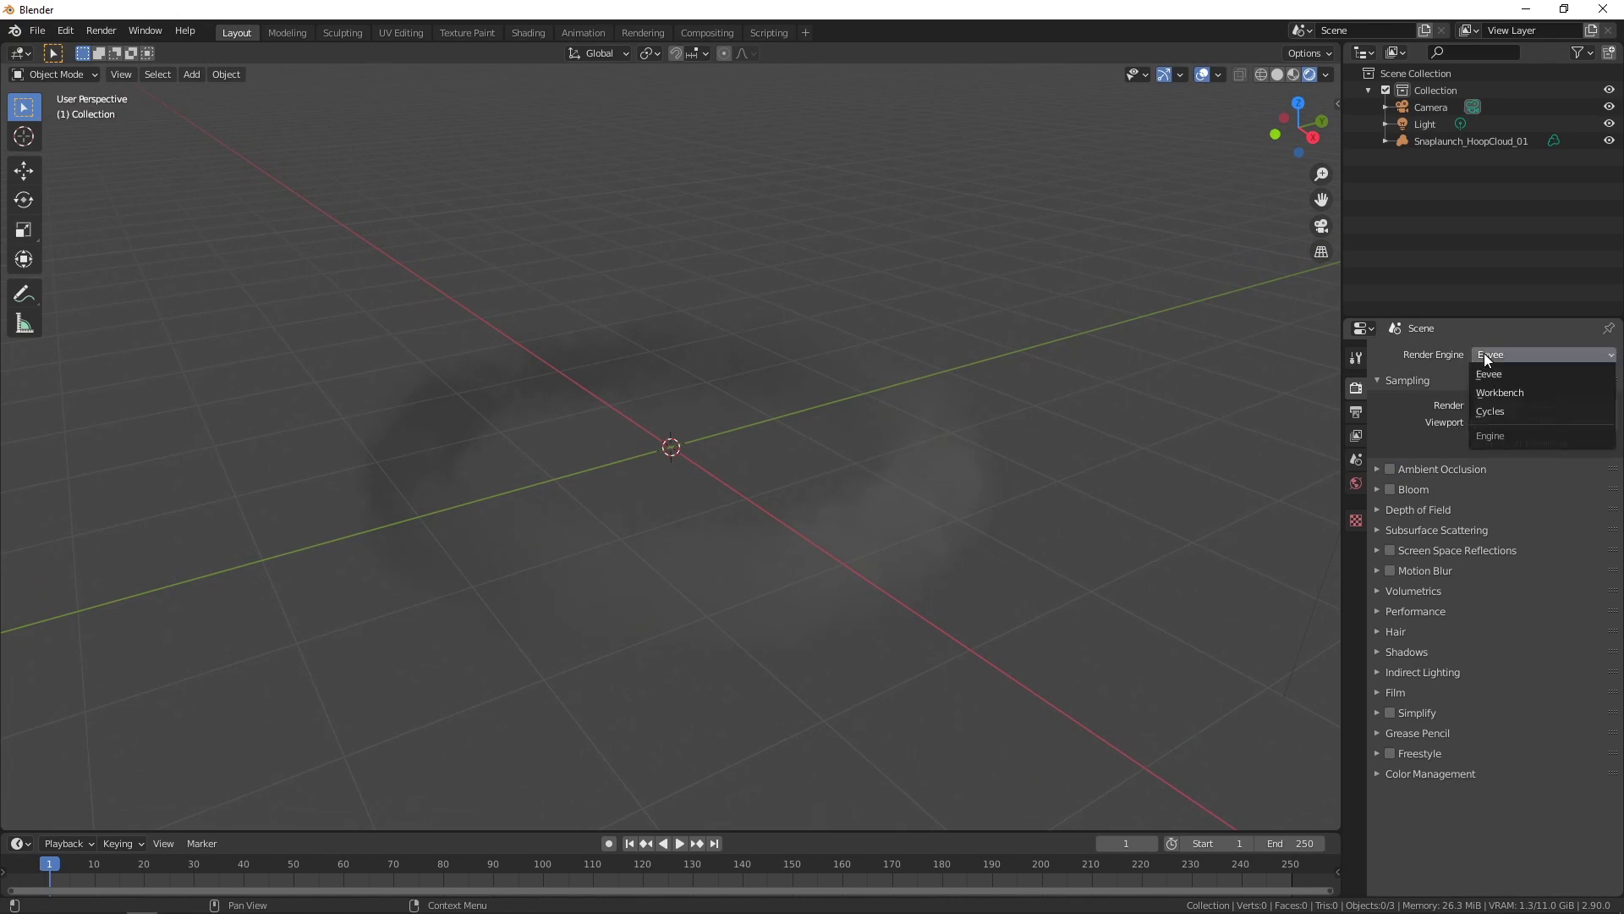
pyautogui.click(1491, 413)
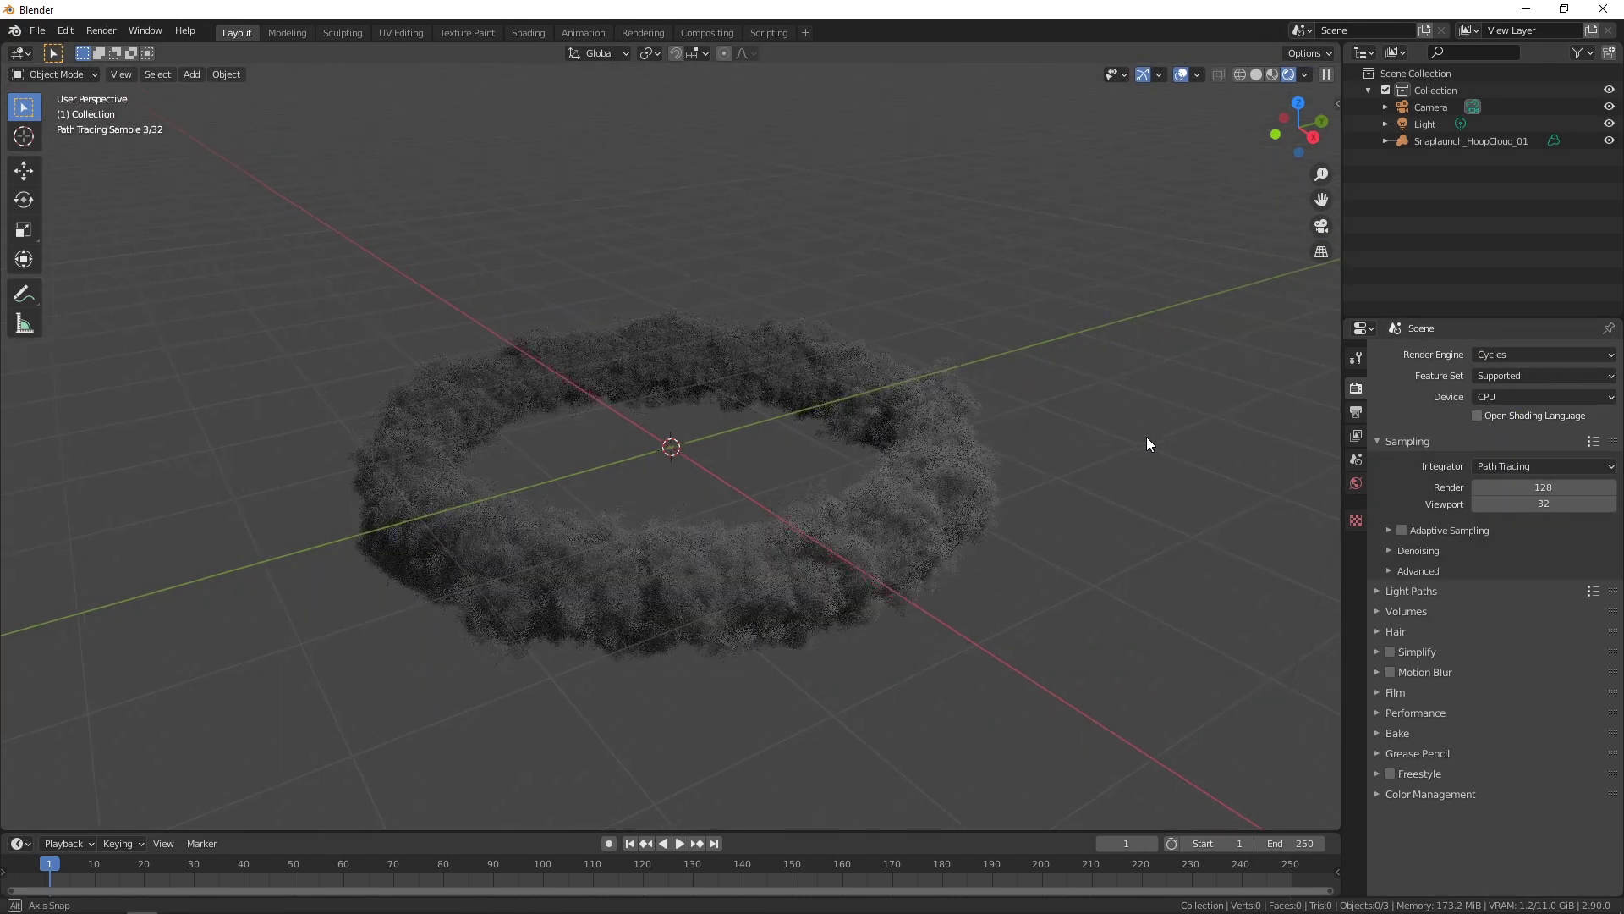
pyautogui.moveTo(1146, 437); pyautogui.dragTo(1038, 470, button='middle')
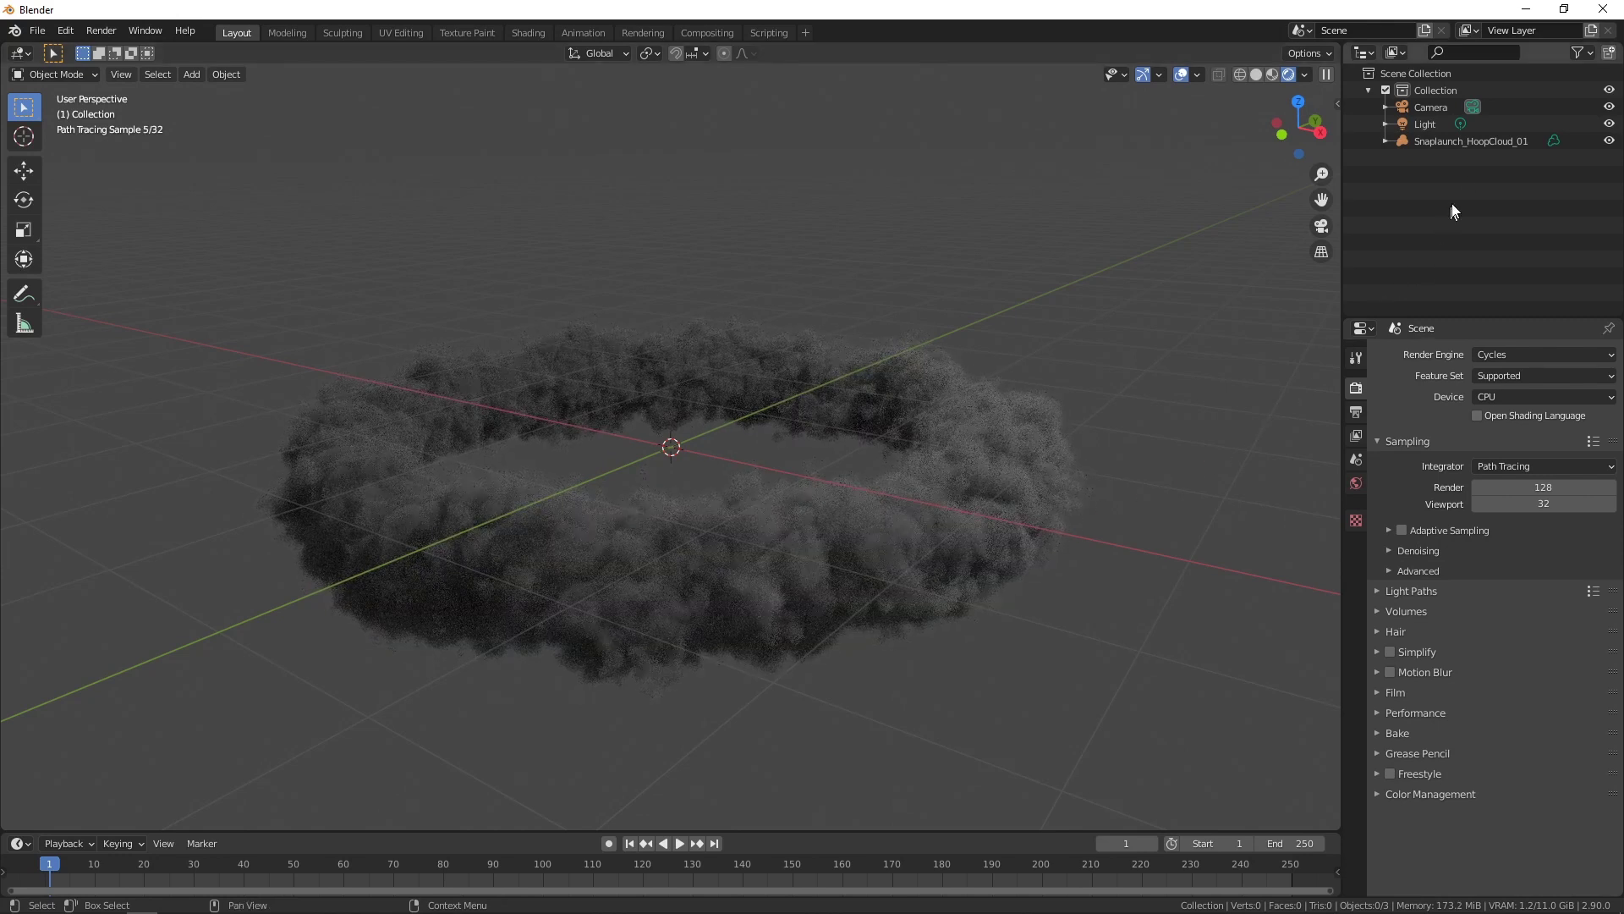
# - Give the hoop cloud a new material and expand its Volume settings
pyautogui.click(1475, 140)
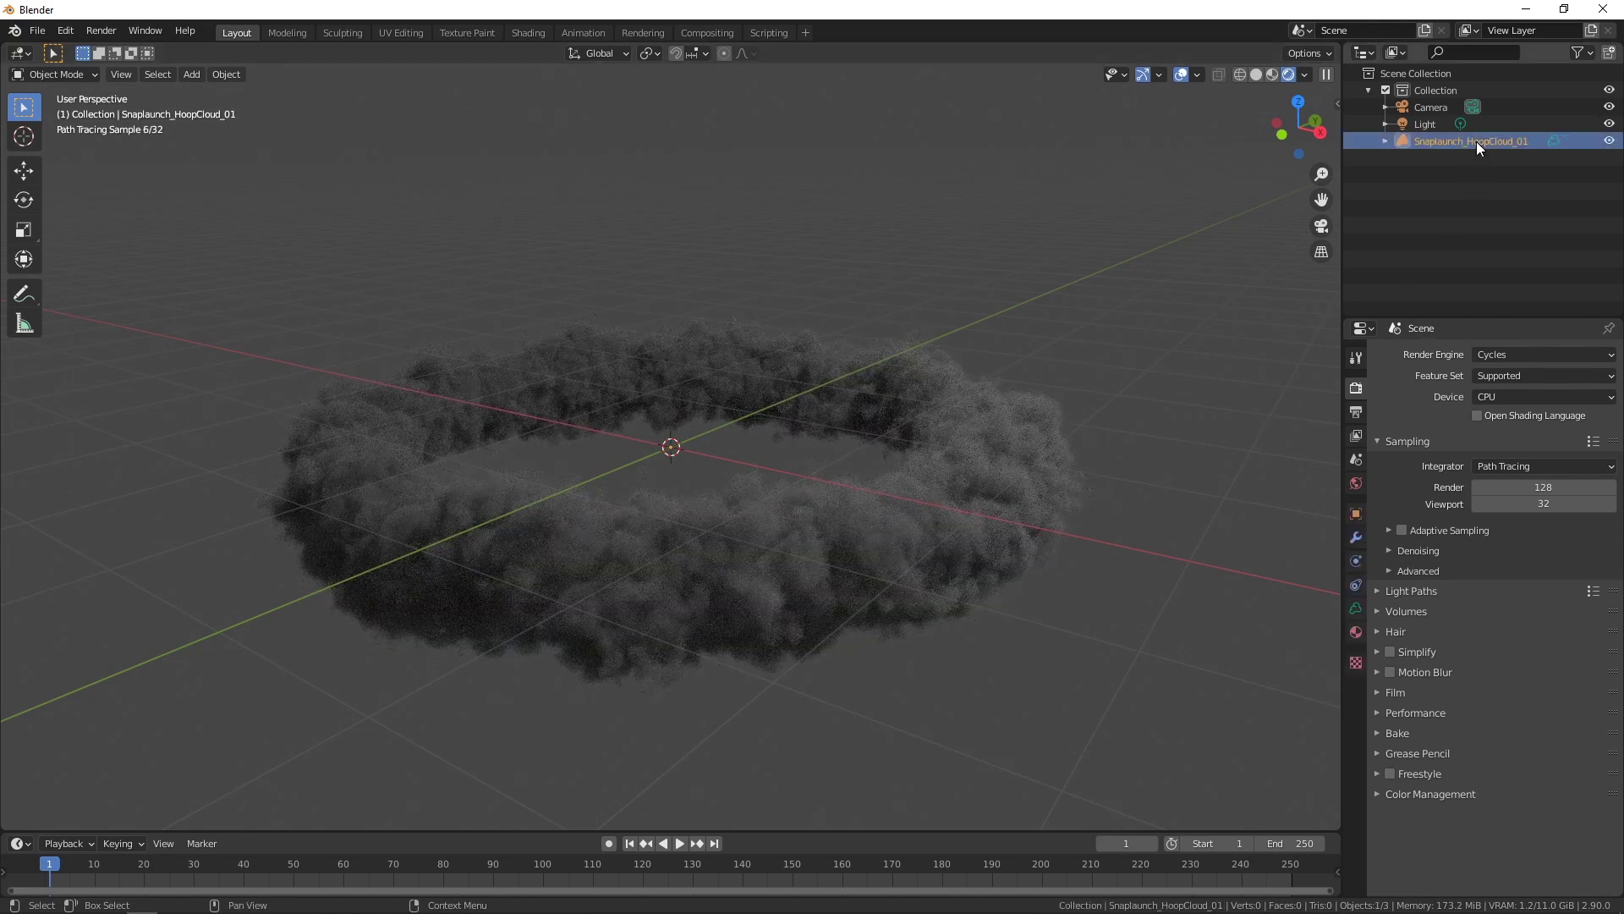
pyautogui.click(1356, 632)
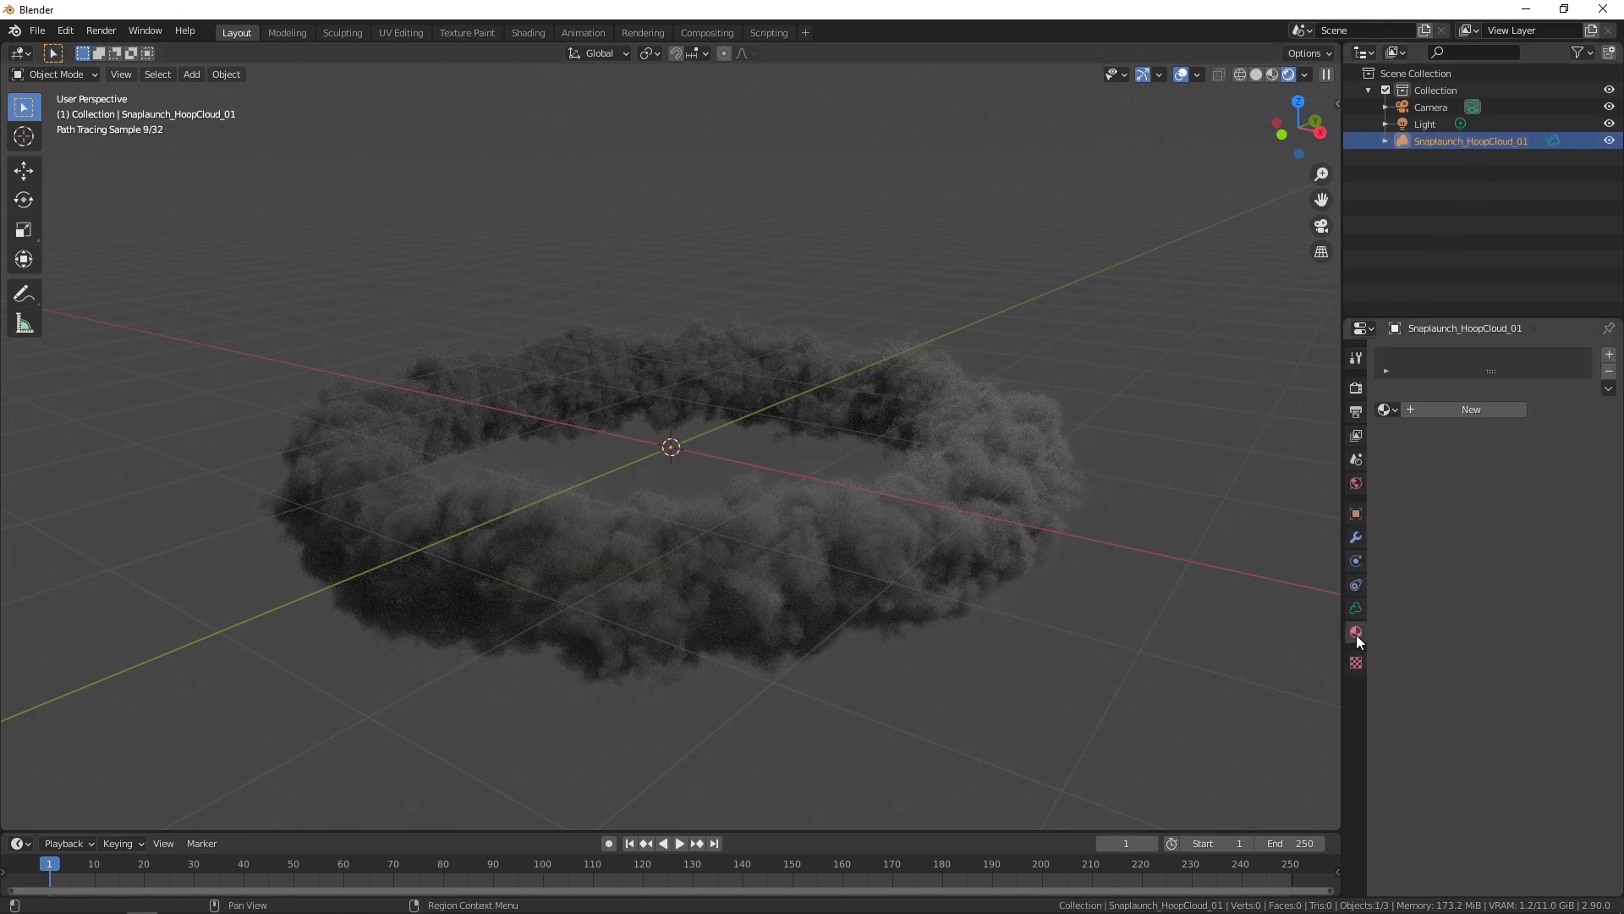
pyautogui.click(1467, 409)
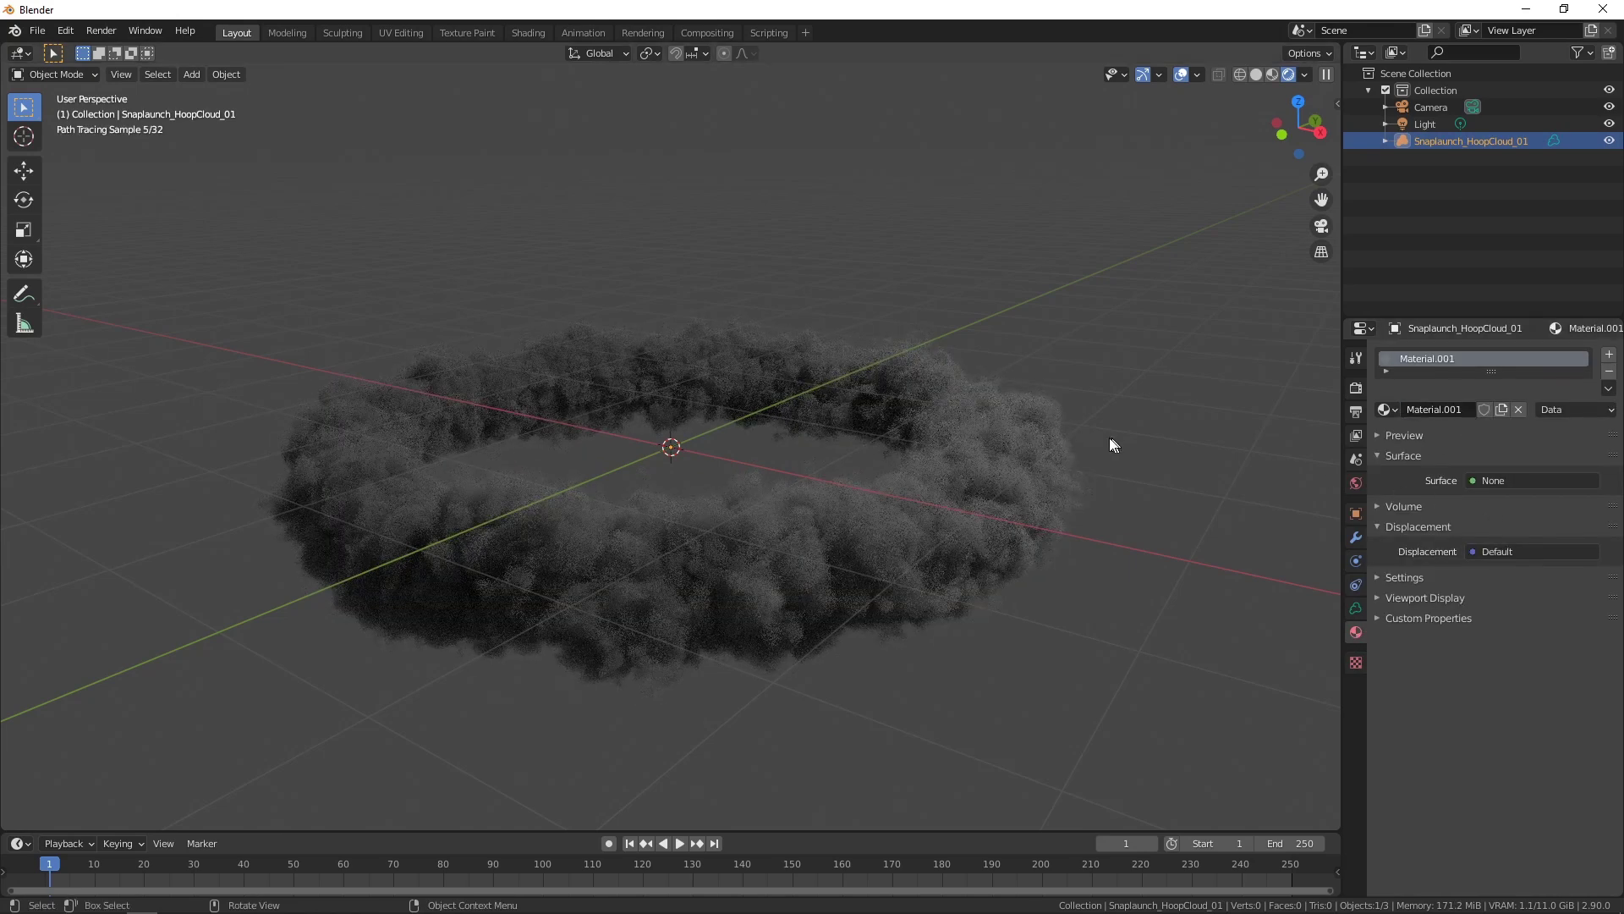
pyautogui.click(1374, 455)
pyautogui.click(1374, 475)
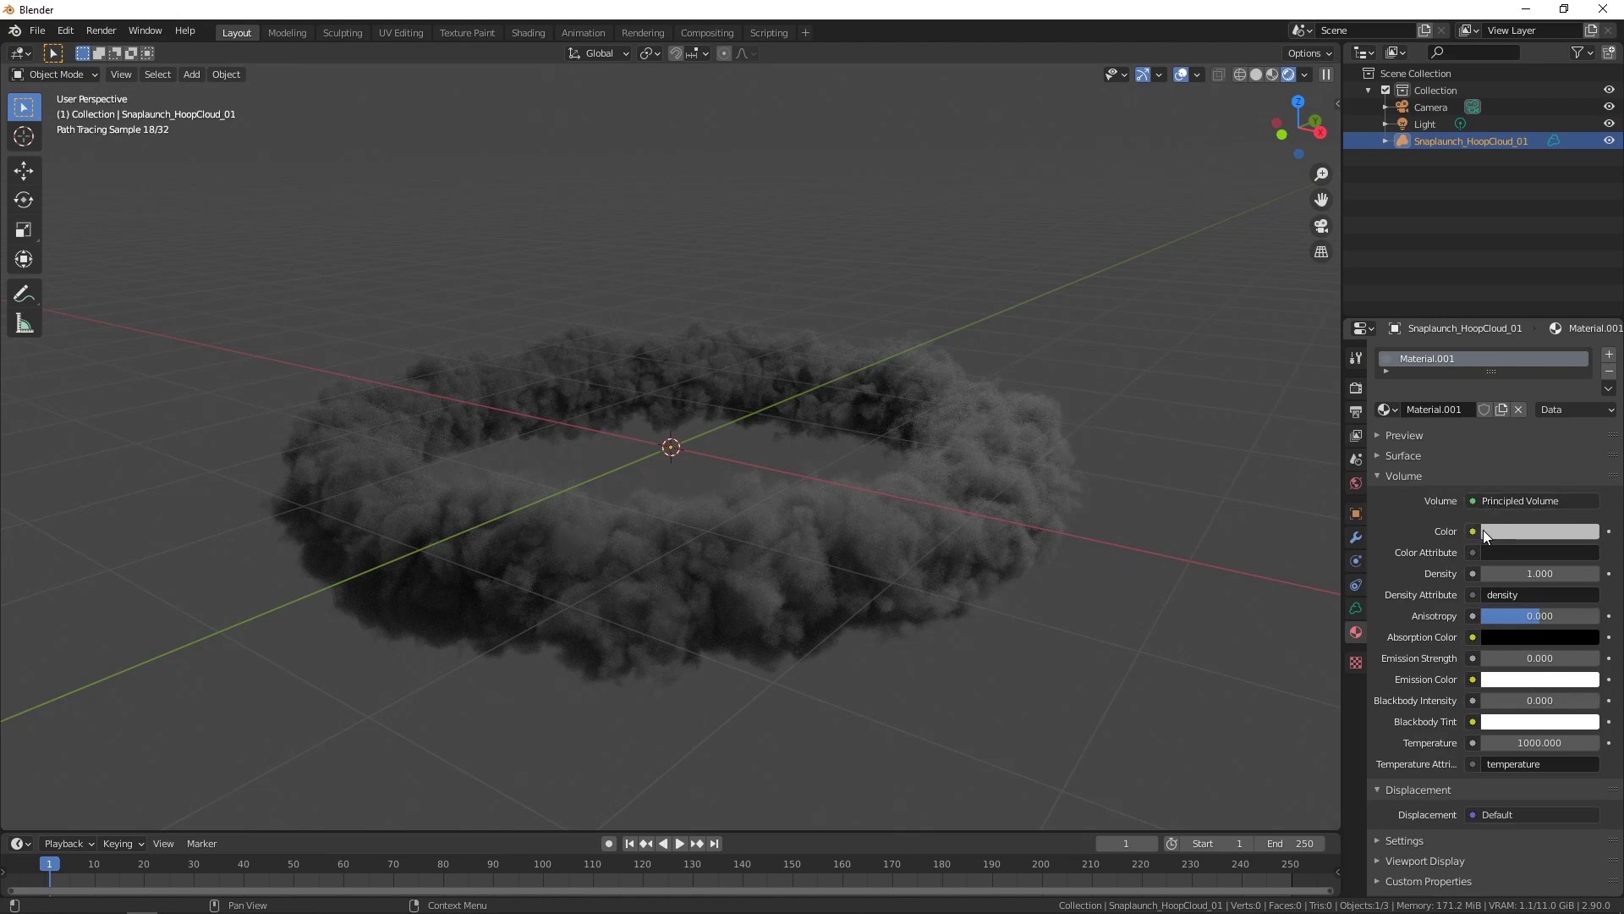
# - Set the volume colour to pure white and hide the viewport overlays
pyautogui.click(1531, 533)
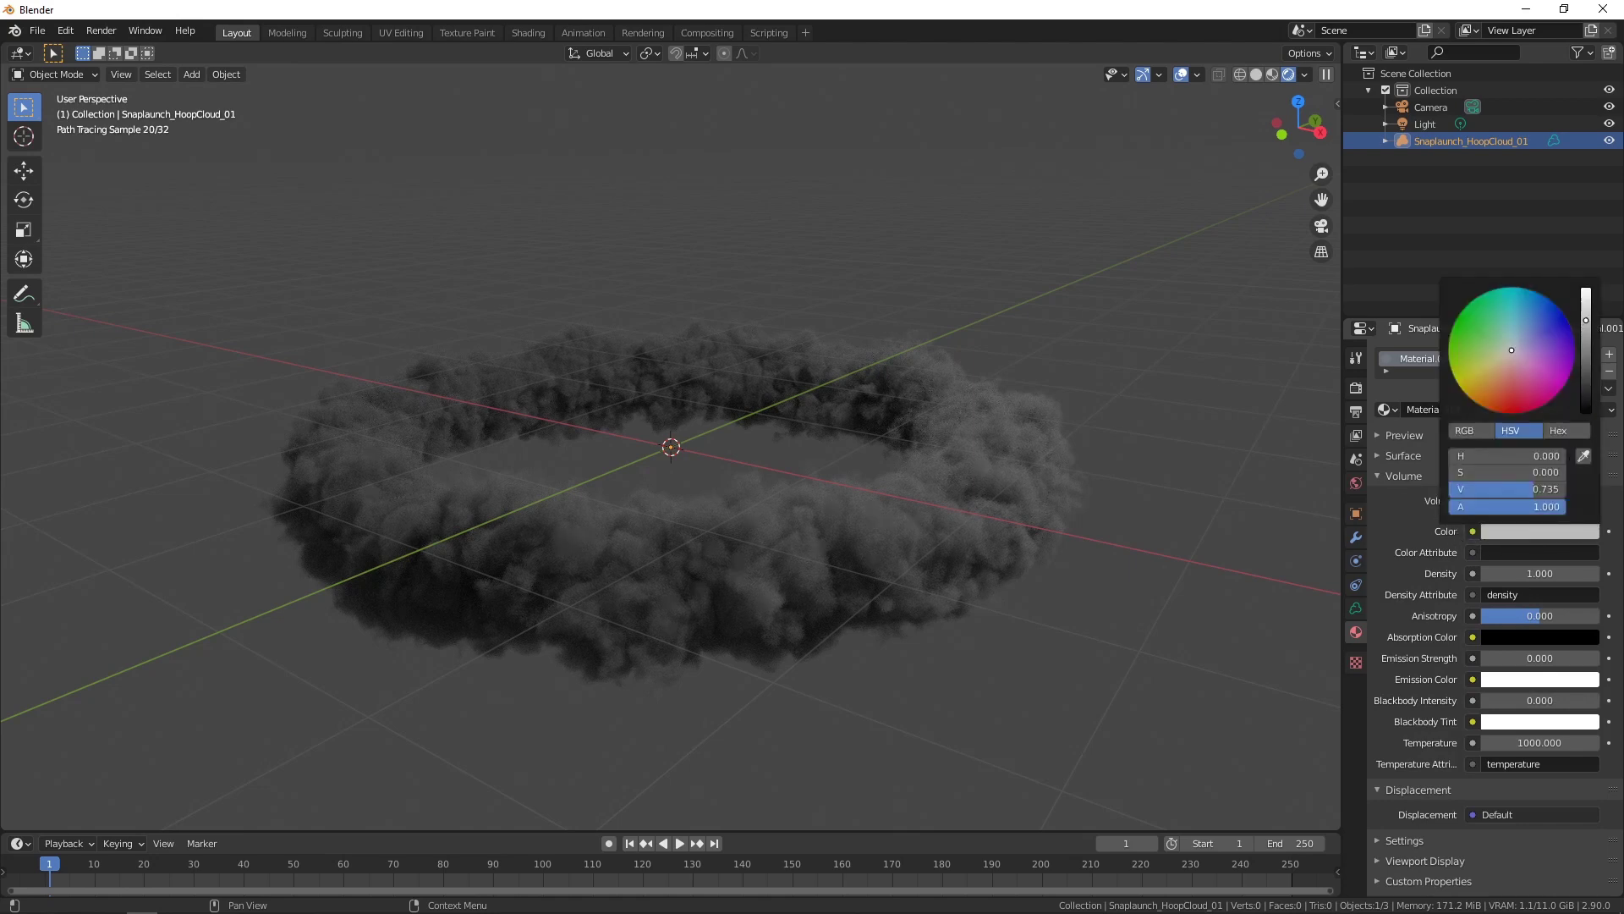
pyautogui.moveTo(1587, 338); pyautogui.dragTo(1587, 288)
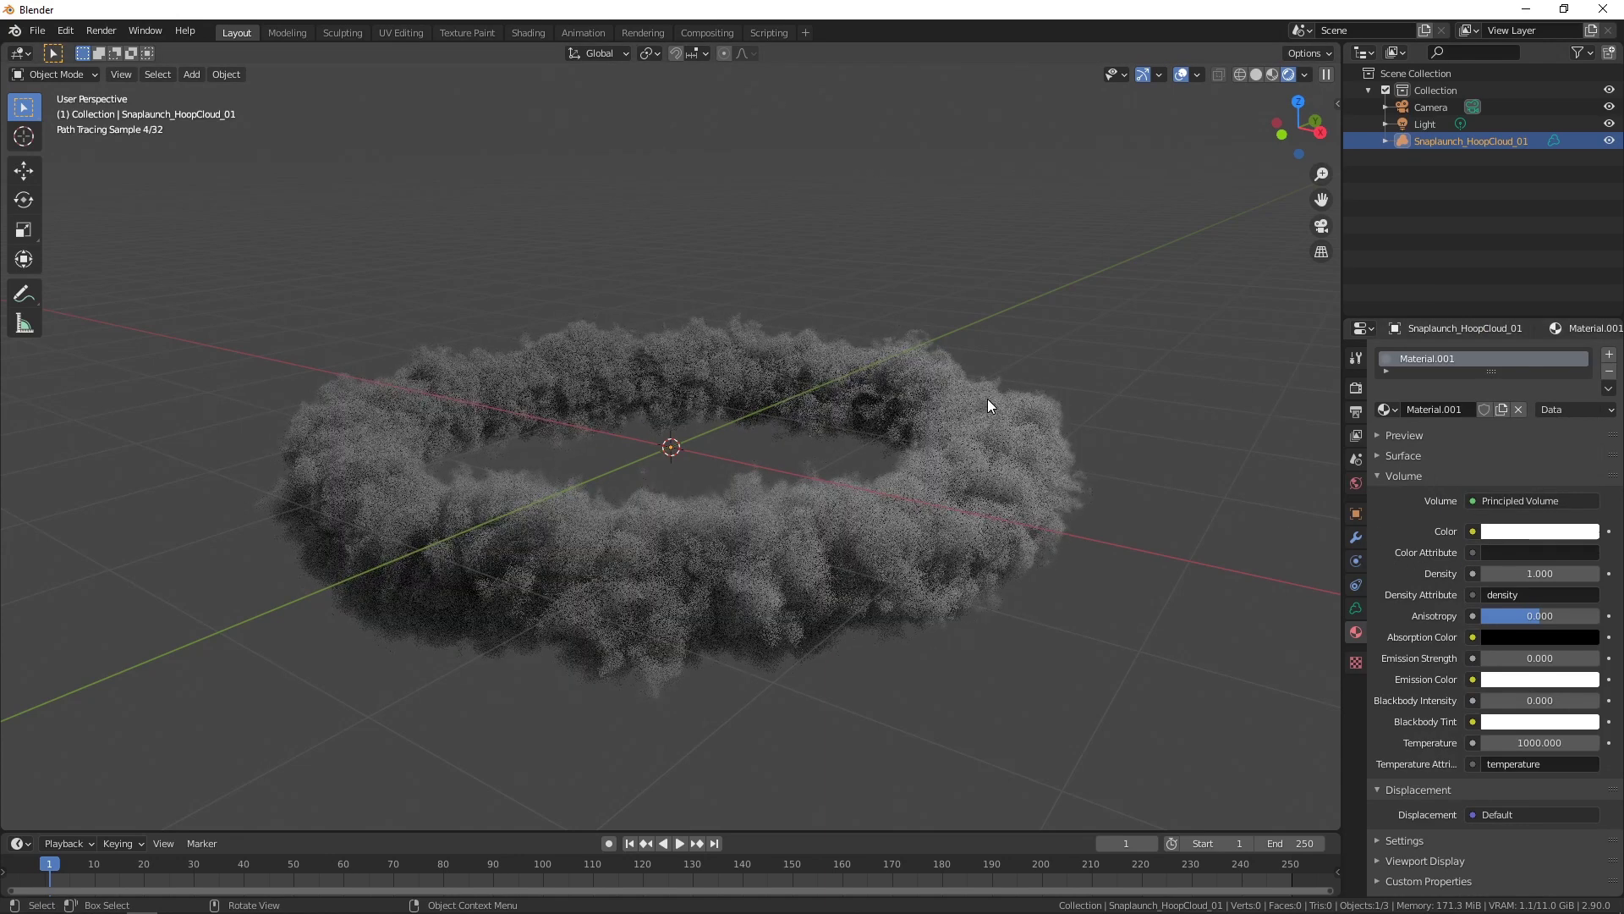
pyautogui.click(1181, 74)
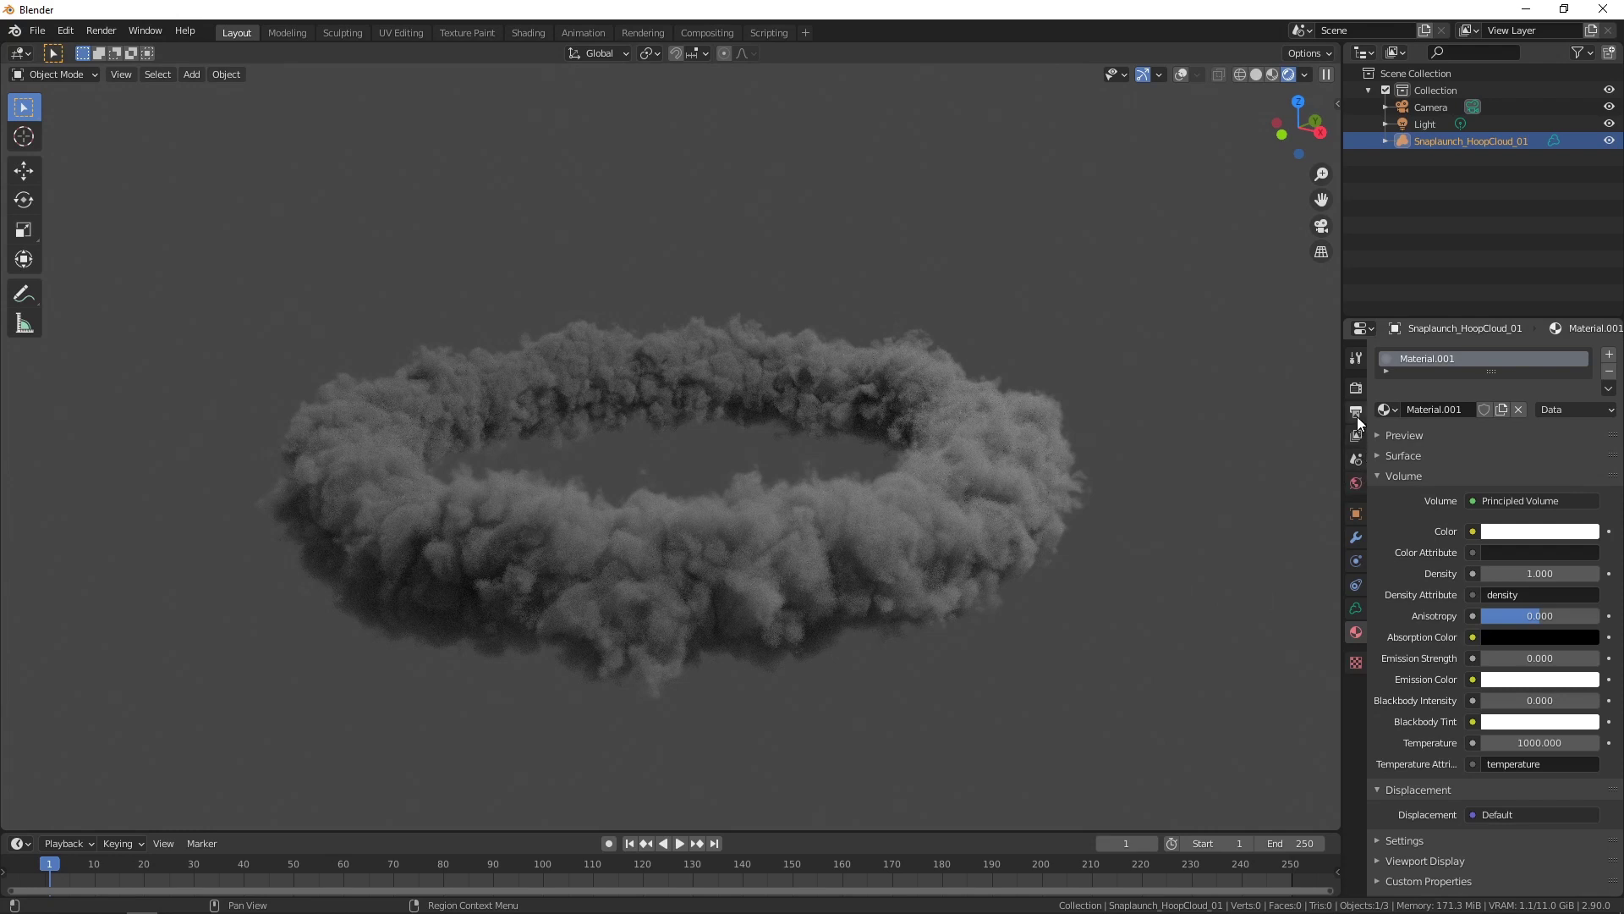
# - Set the world colour to an Environment Texture using HDRIHaven's kiara_1_dawn_16k.hdr
pyautogui.click(1358, 491)
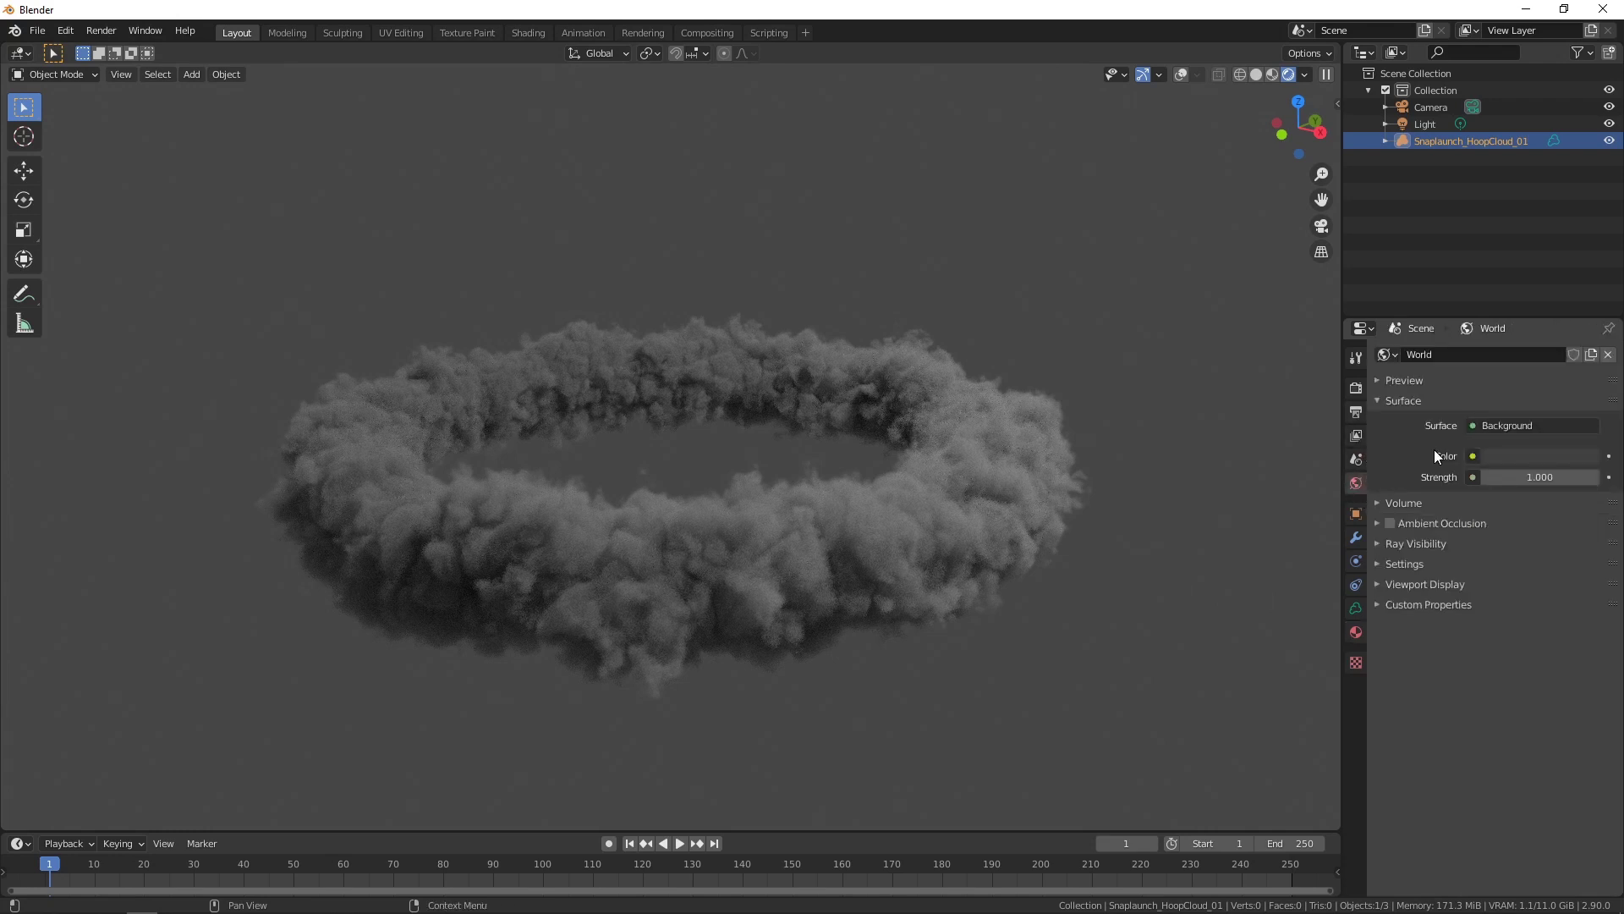
pyautogui.click(1472, 457)
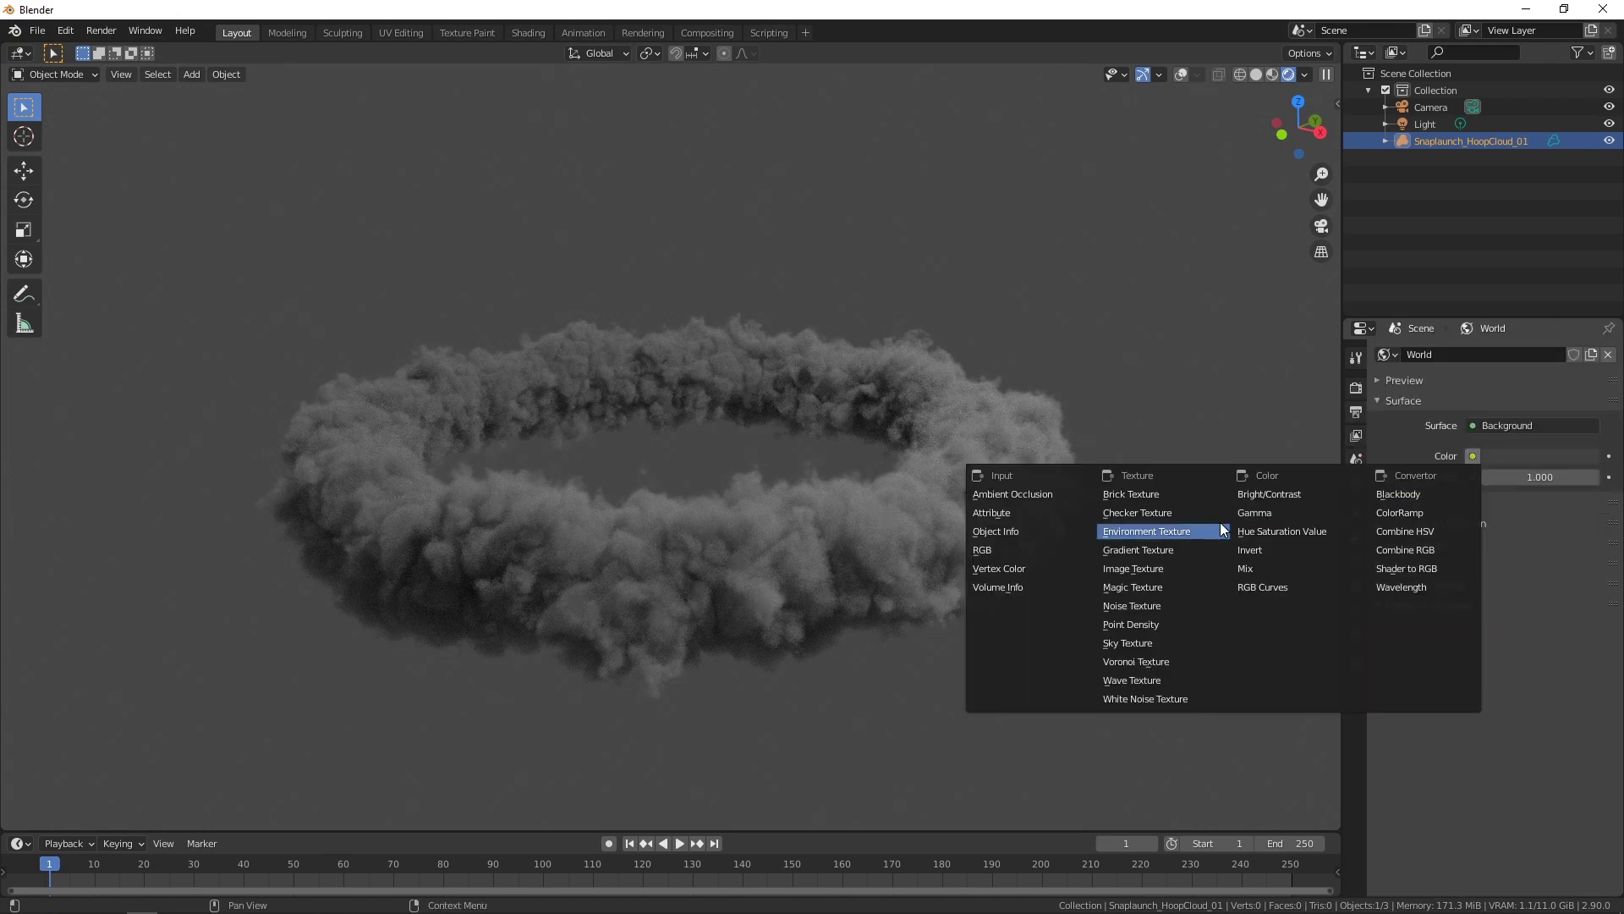
pyautogui.click(1181, 531)
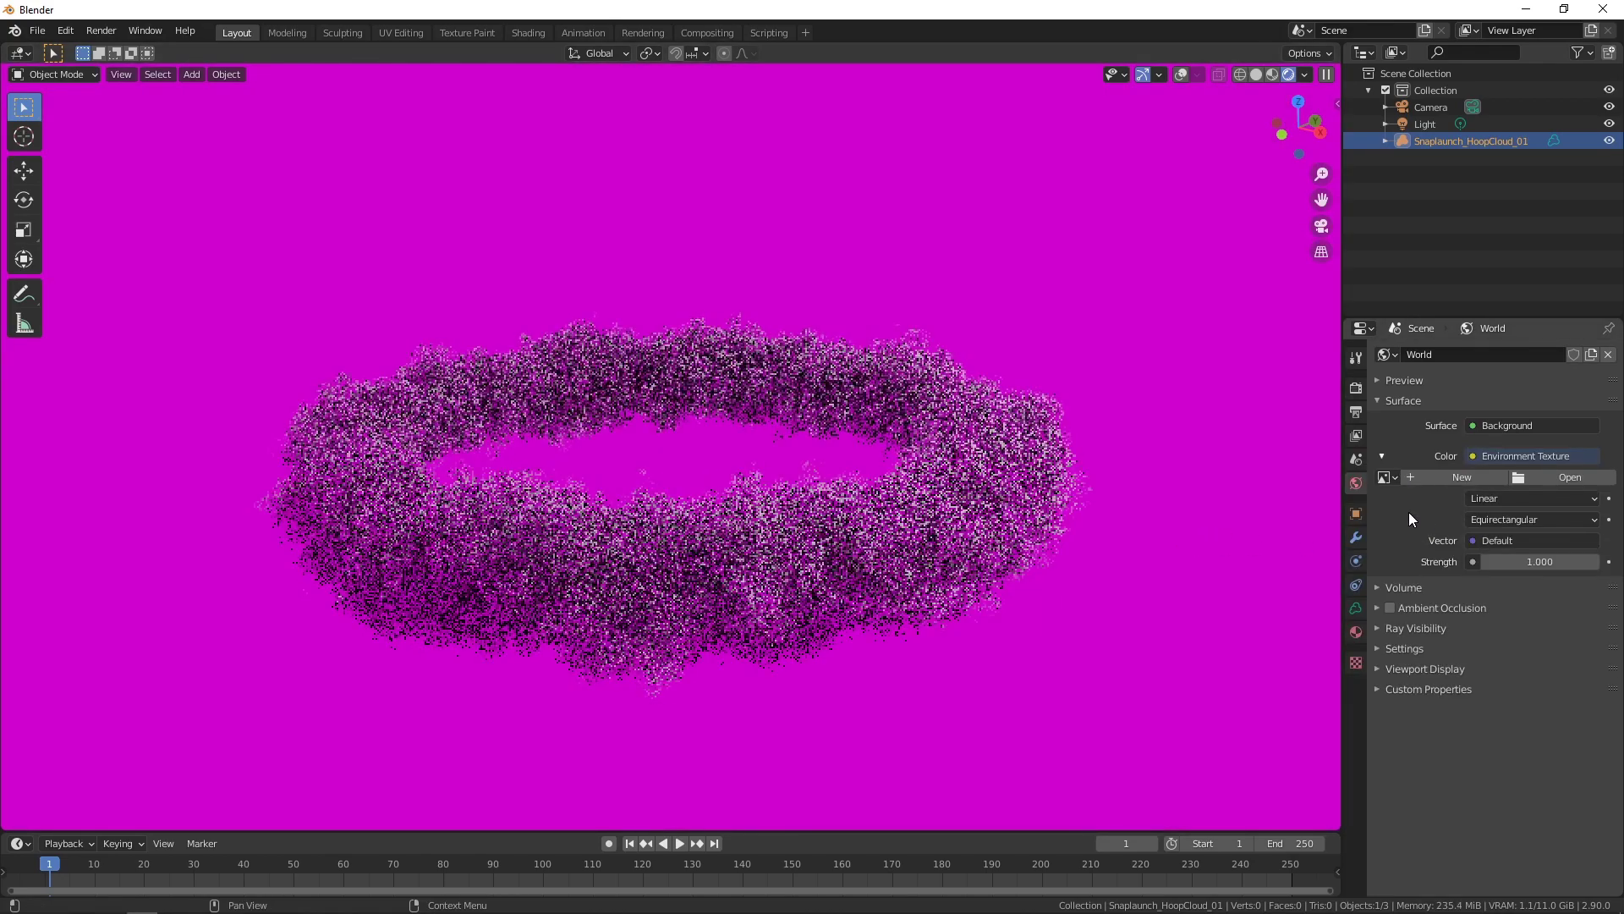
pyautogui.click(1560, 478)
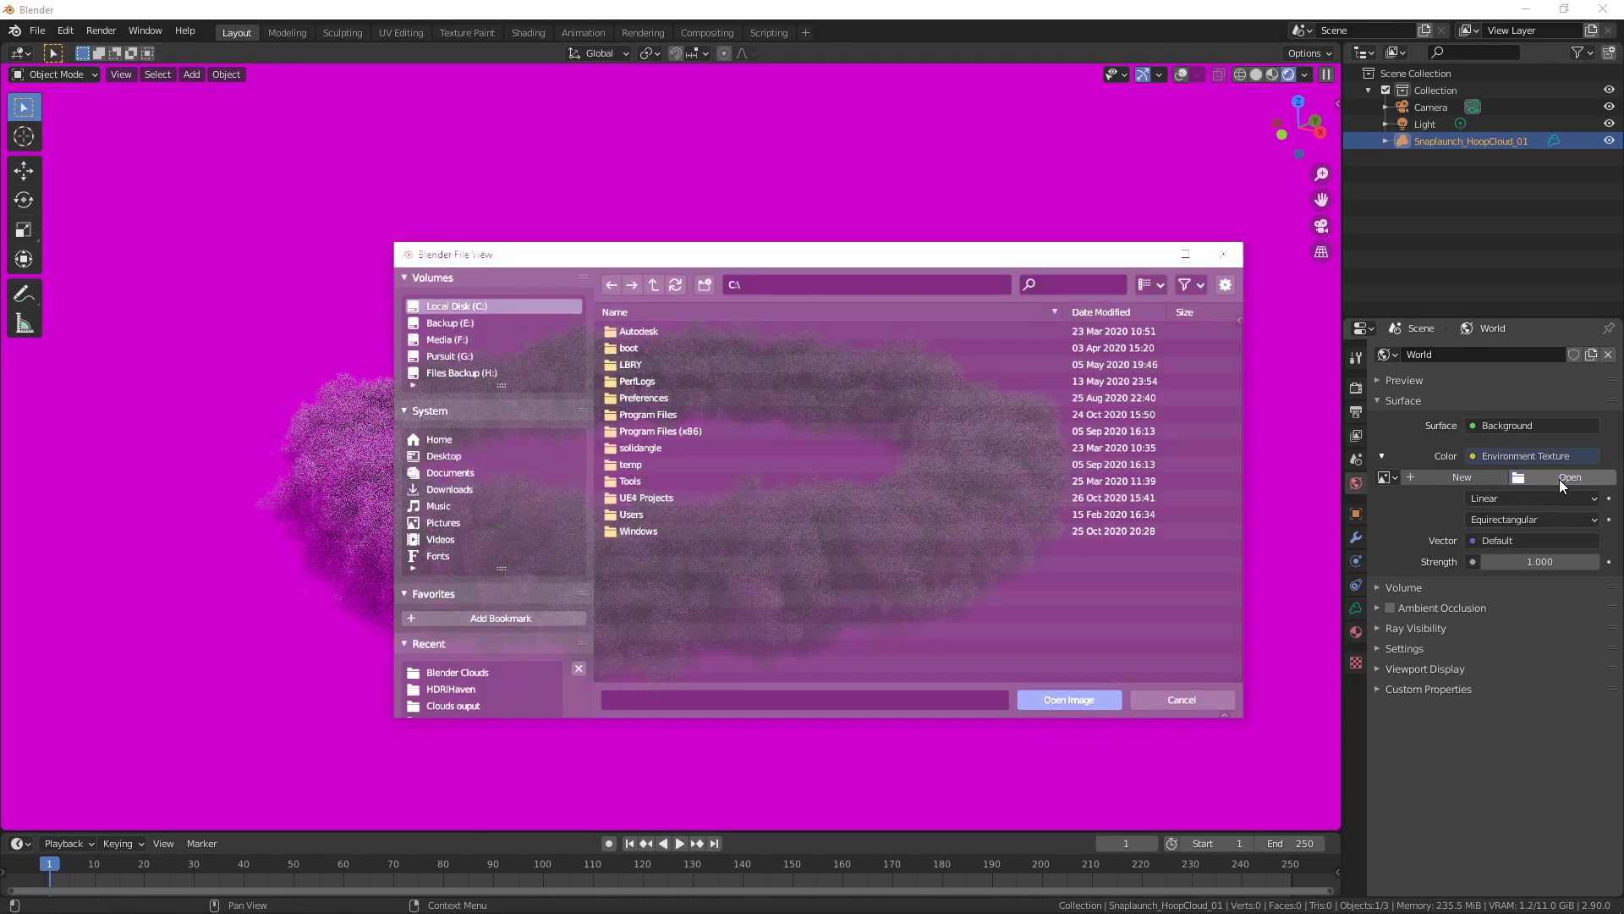
pyautogui.click(499, 690)
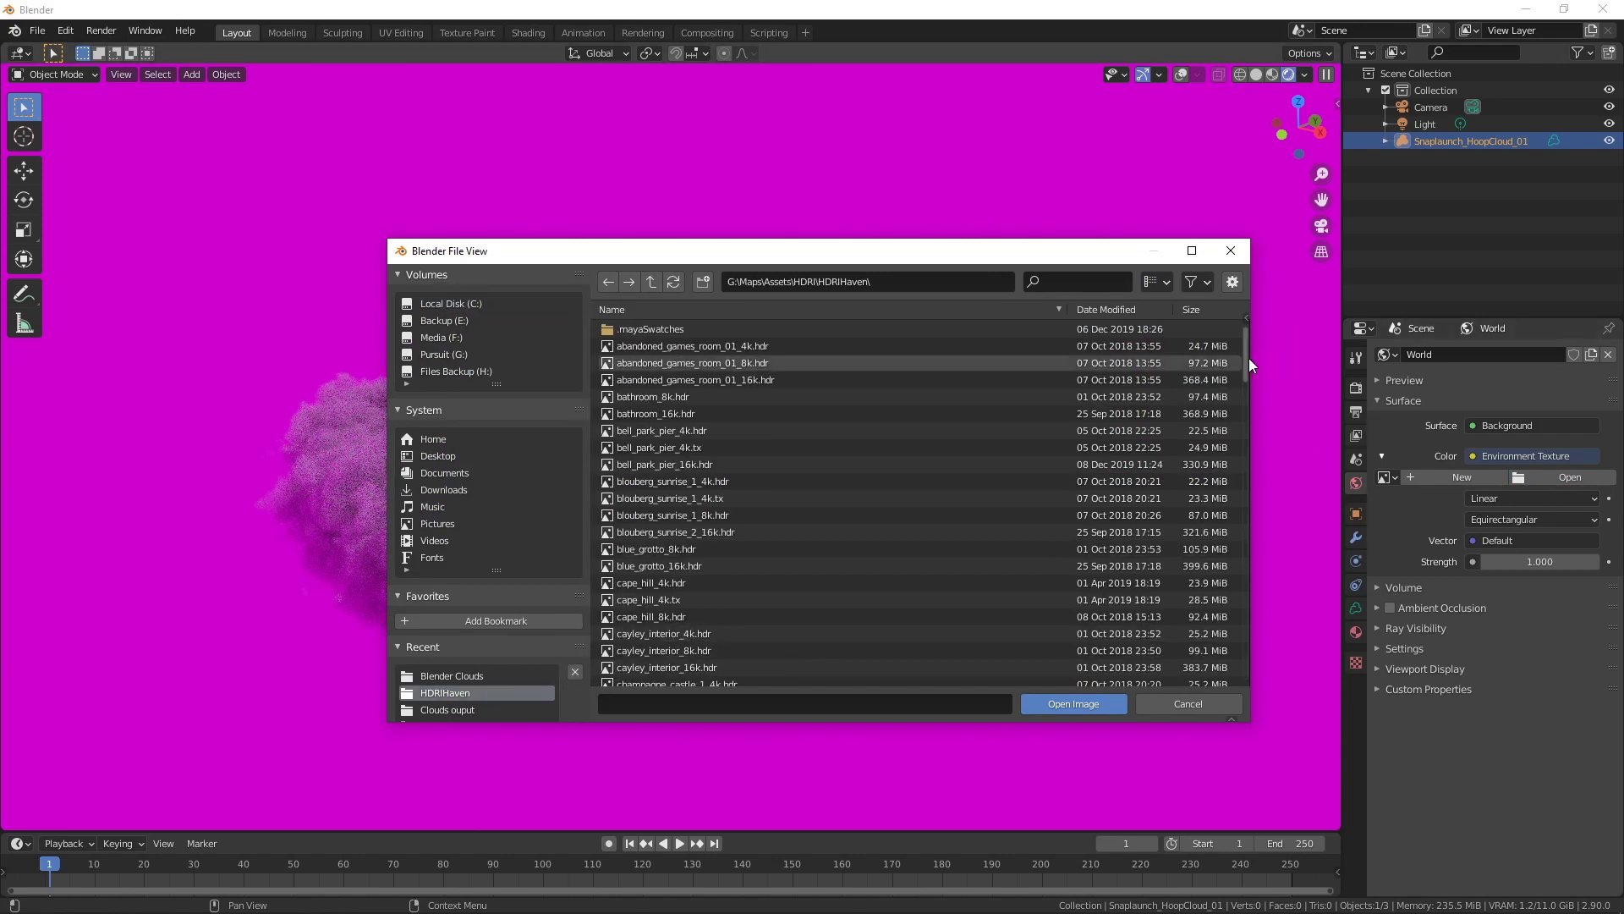
pyautogui.moveTo(1249, 358); pyautogui.dragTo(1241, 449)
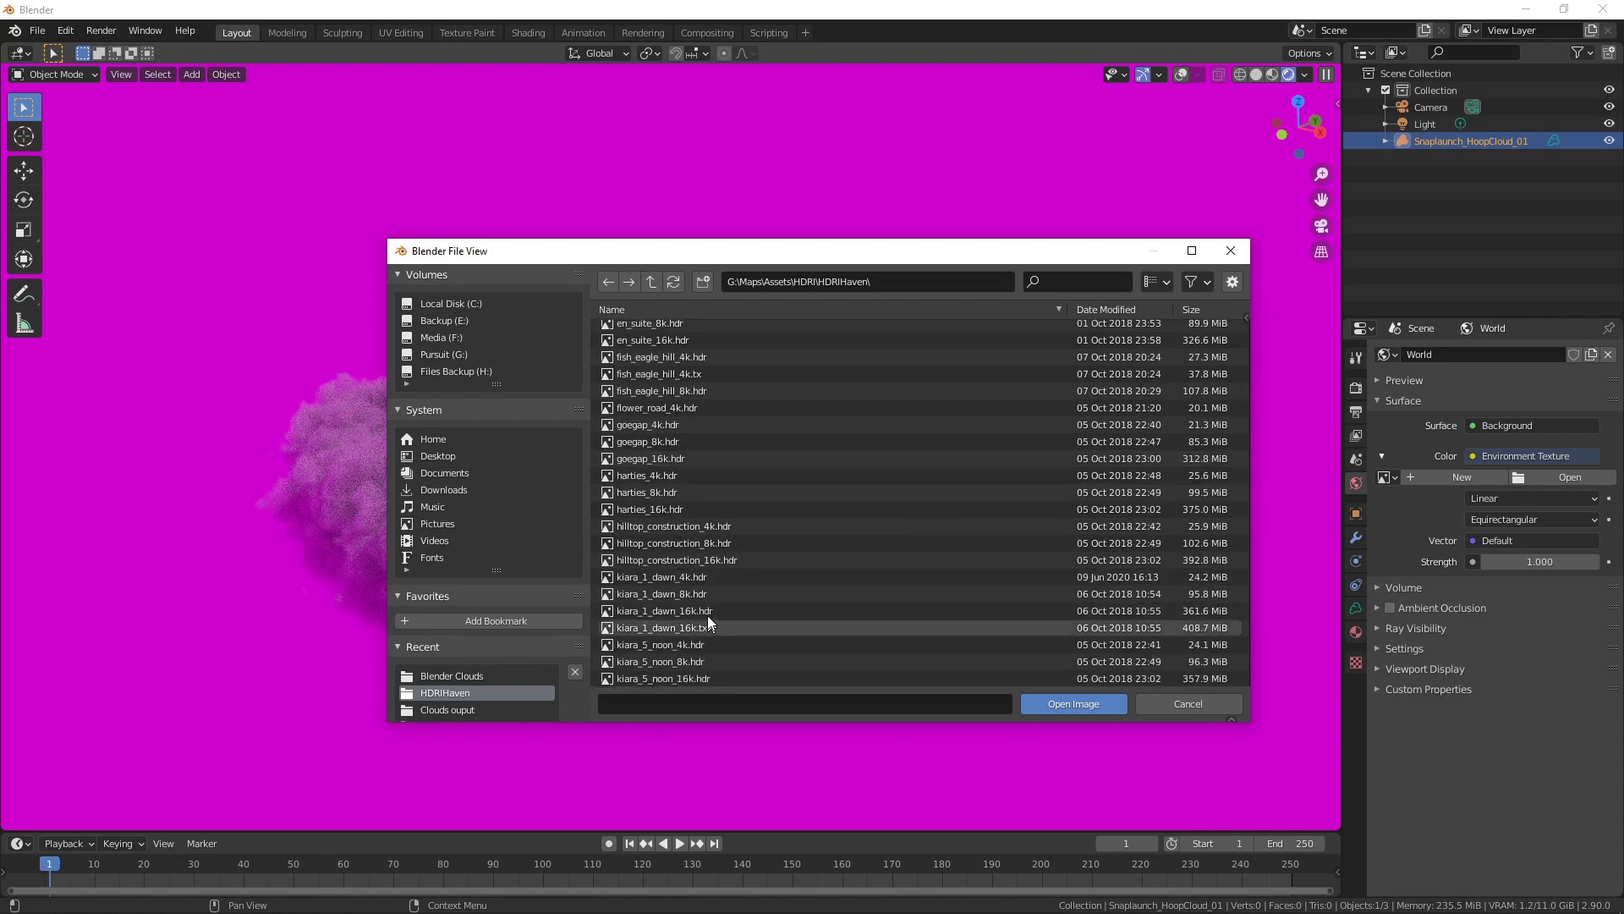
pyautogui.click(707, 610)
pyautogui.click(1088, 711)
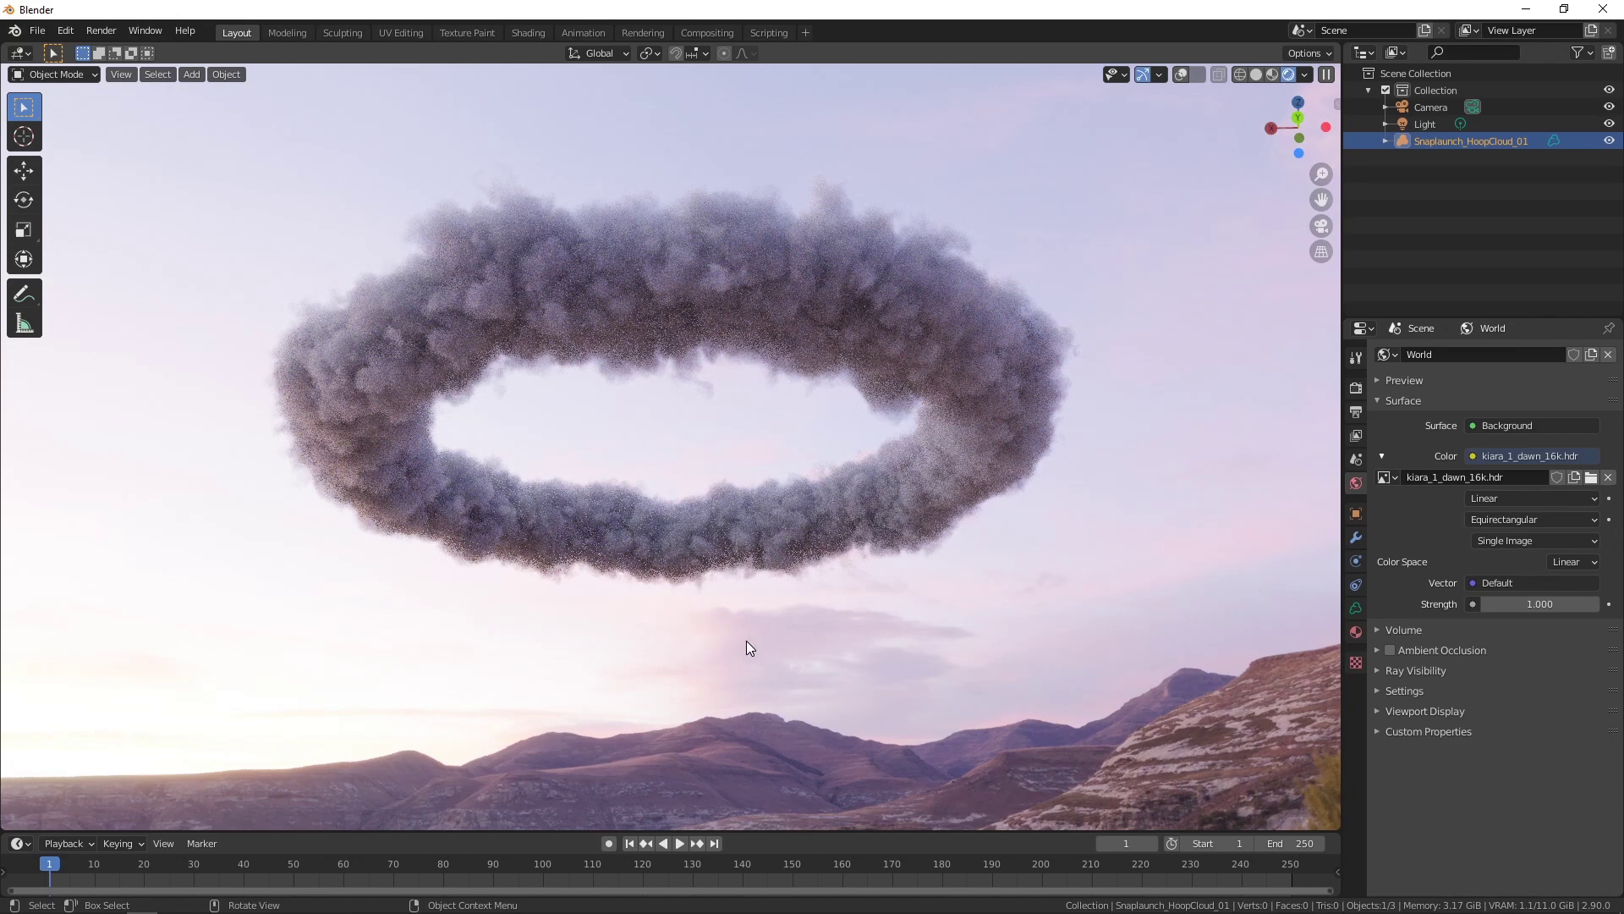
# - Set the Cycles Light Paths maximum volume bounces to 12
pyautogui.click(1356, 388)
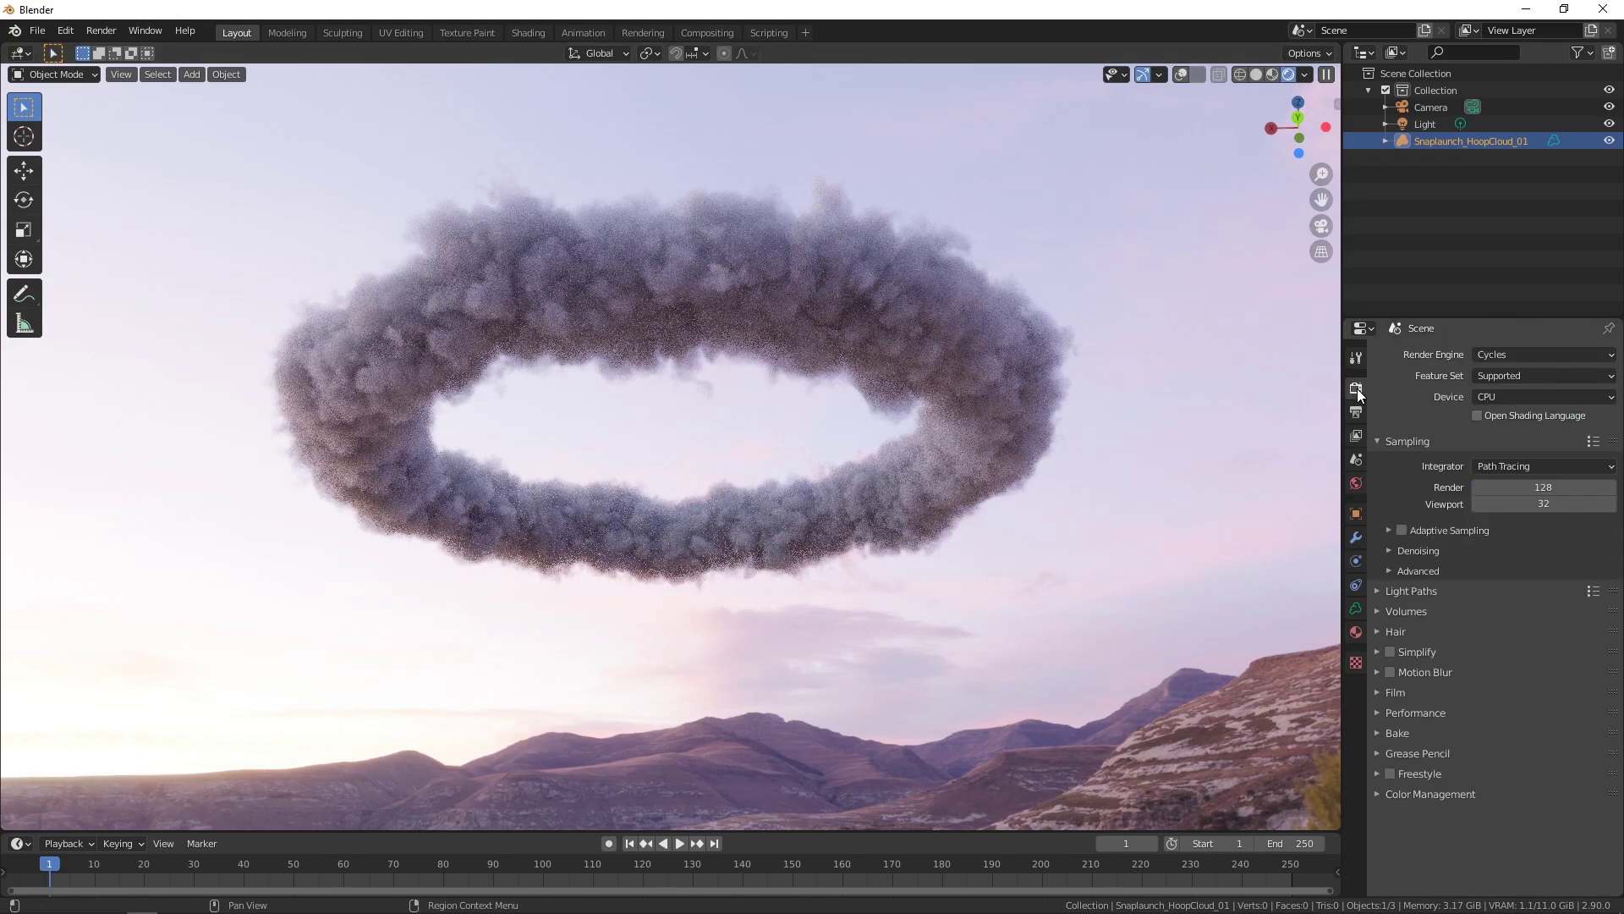
pyautogui.click(1377, 592)
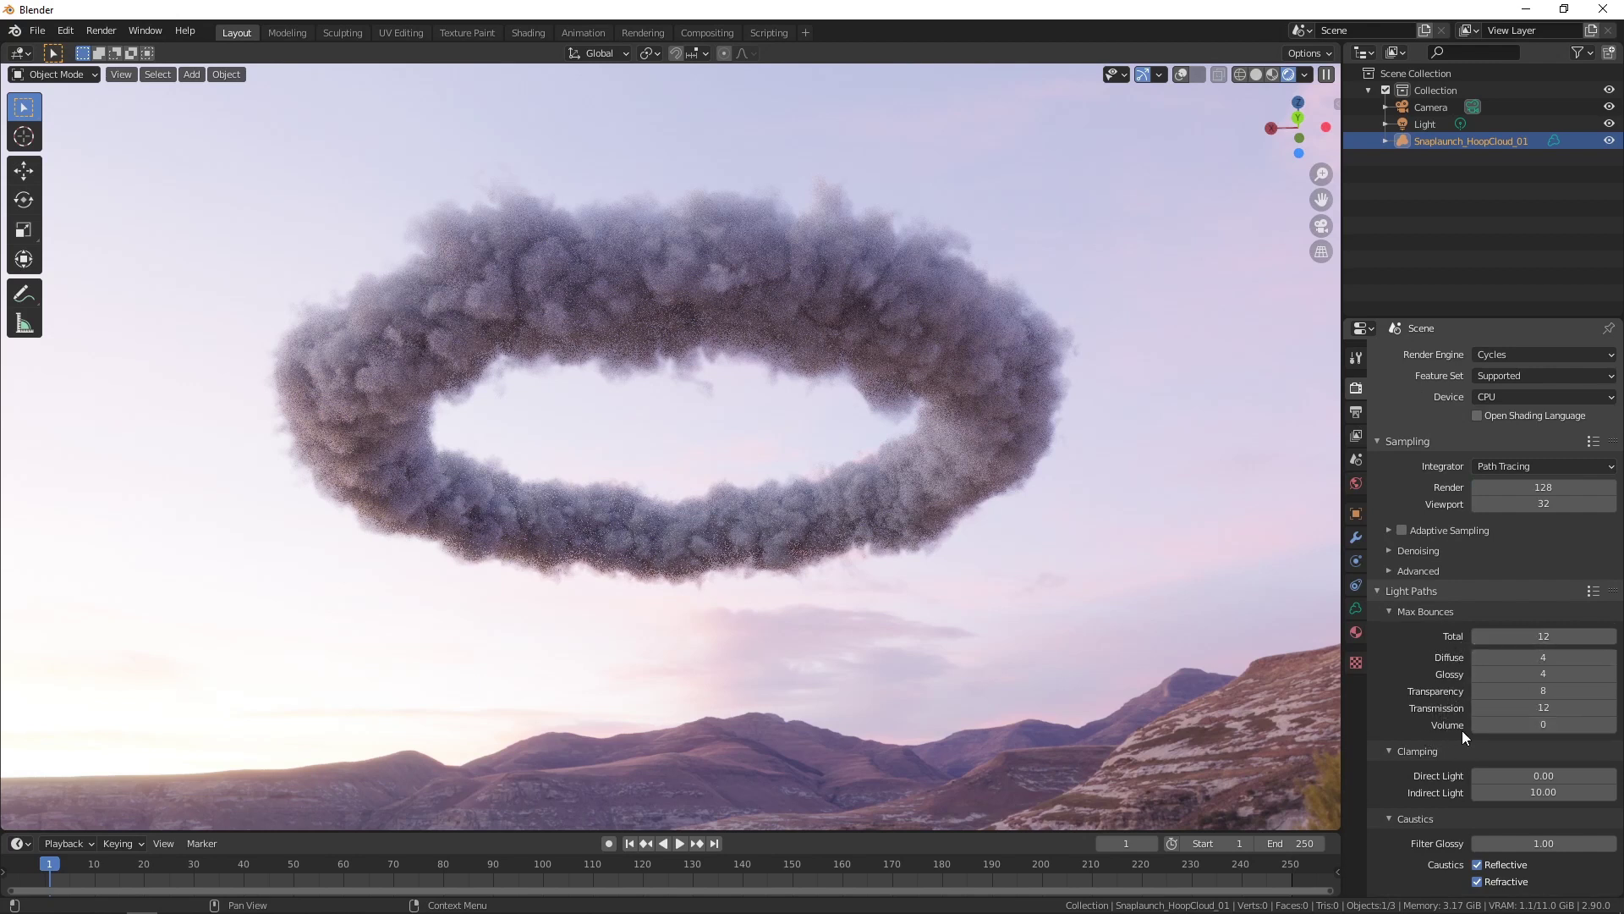
pyautogui.click(1533, 725)
pyautogui.write('12')
pyautogui.press('Return')
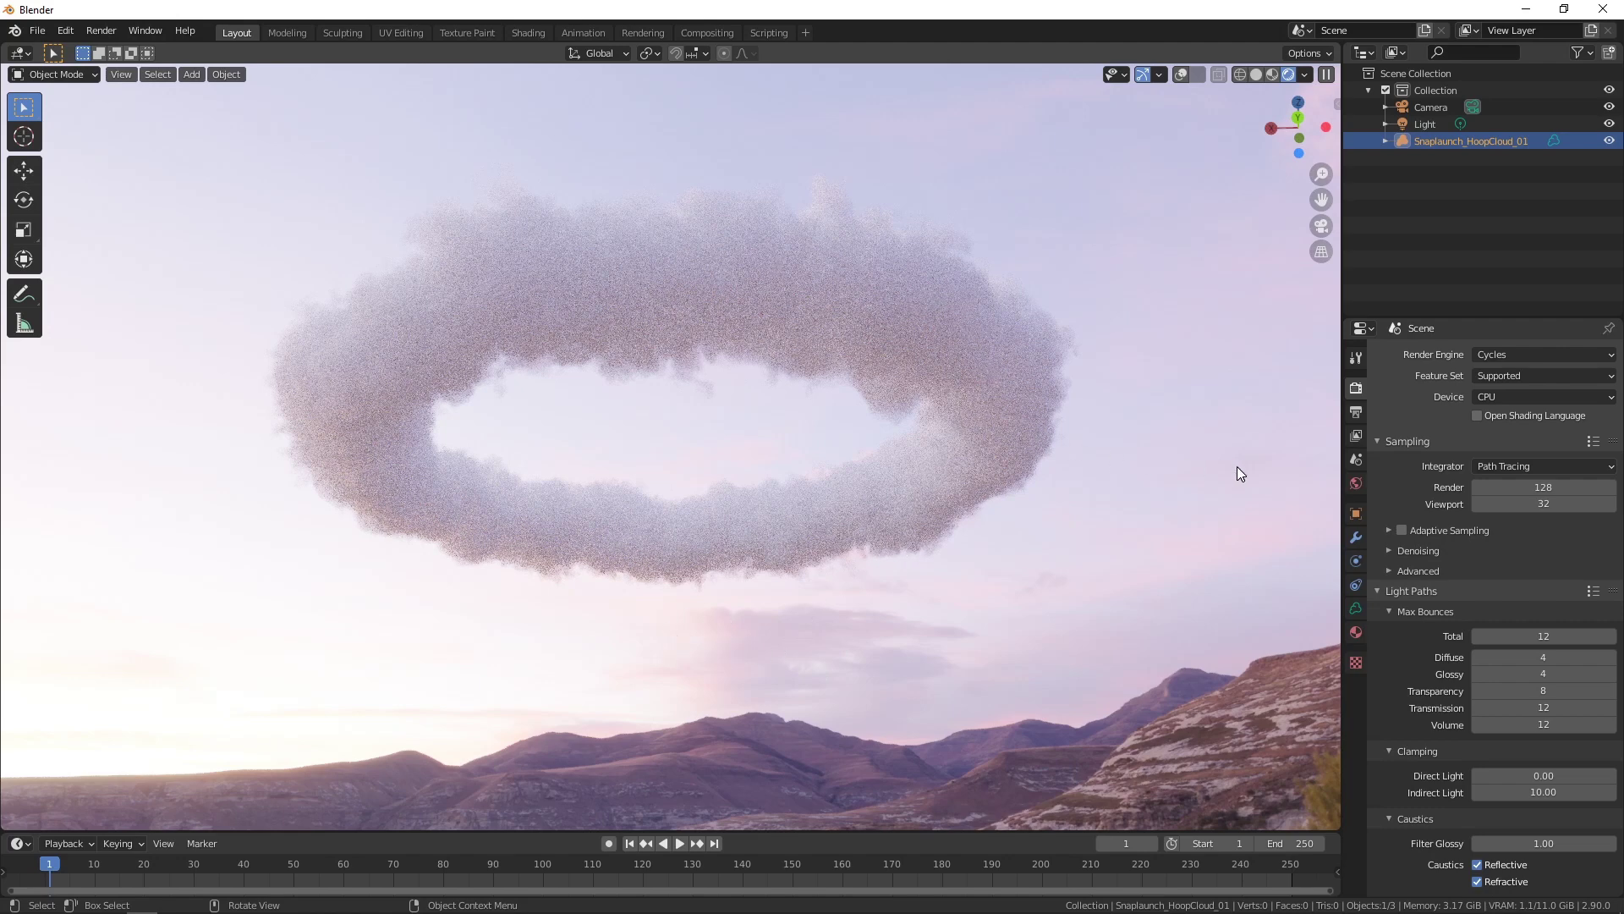
# - Set the cloud's volume colour to hue 0.094 and saturation 0.048
pyautogui.click(1356, 632)
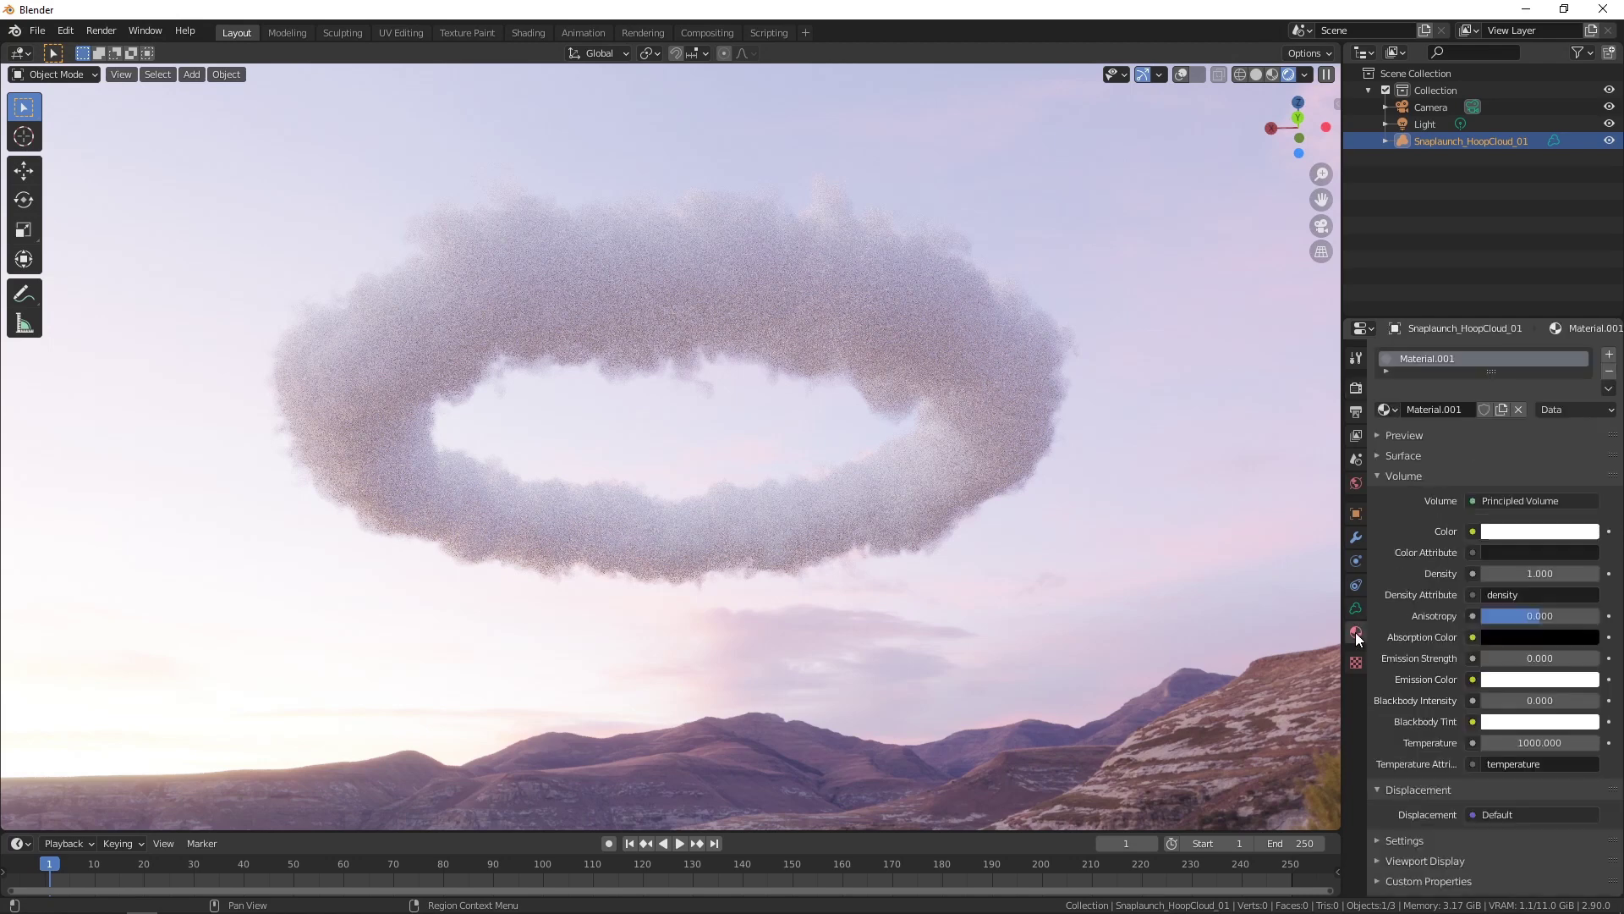
pyautogui.click(1514, 531)
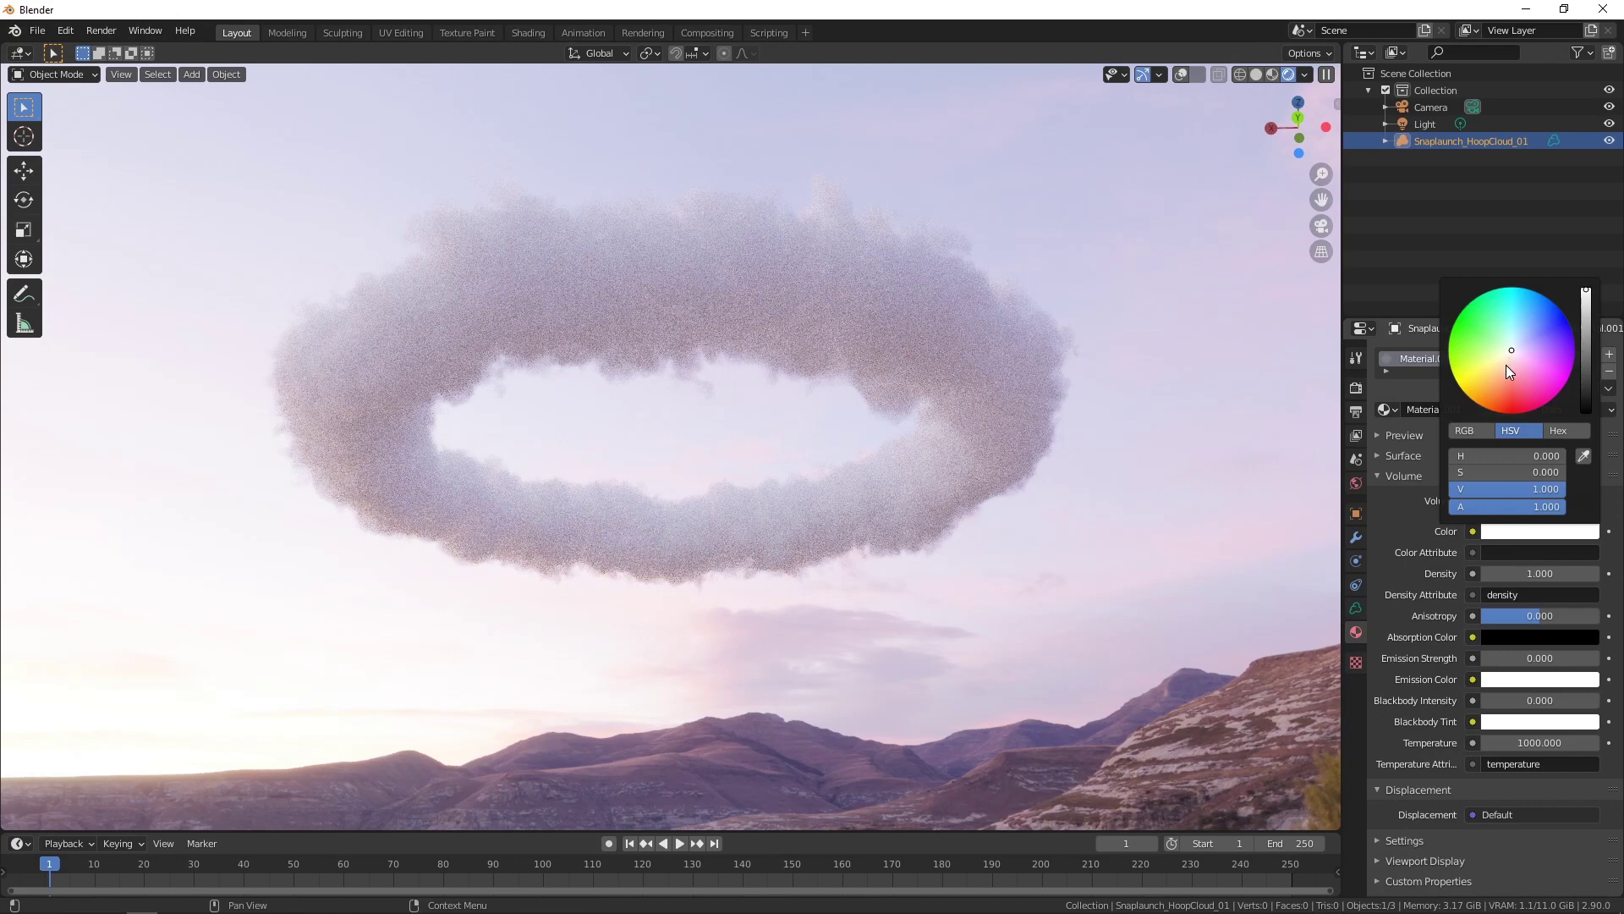
pyautogui.click(1540, 456)
pyautogui.write('.094')
pyautogui.click(1552, 471)
pyautogui.write('.048')
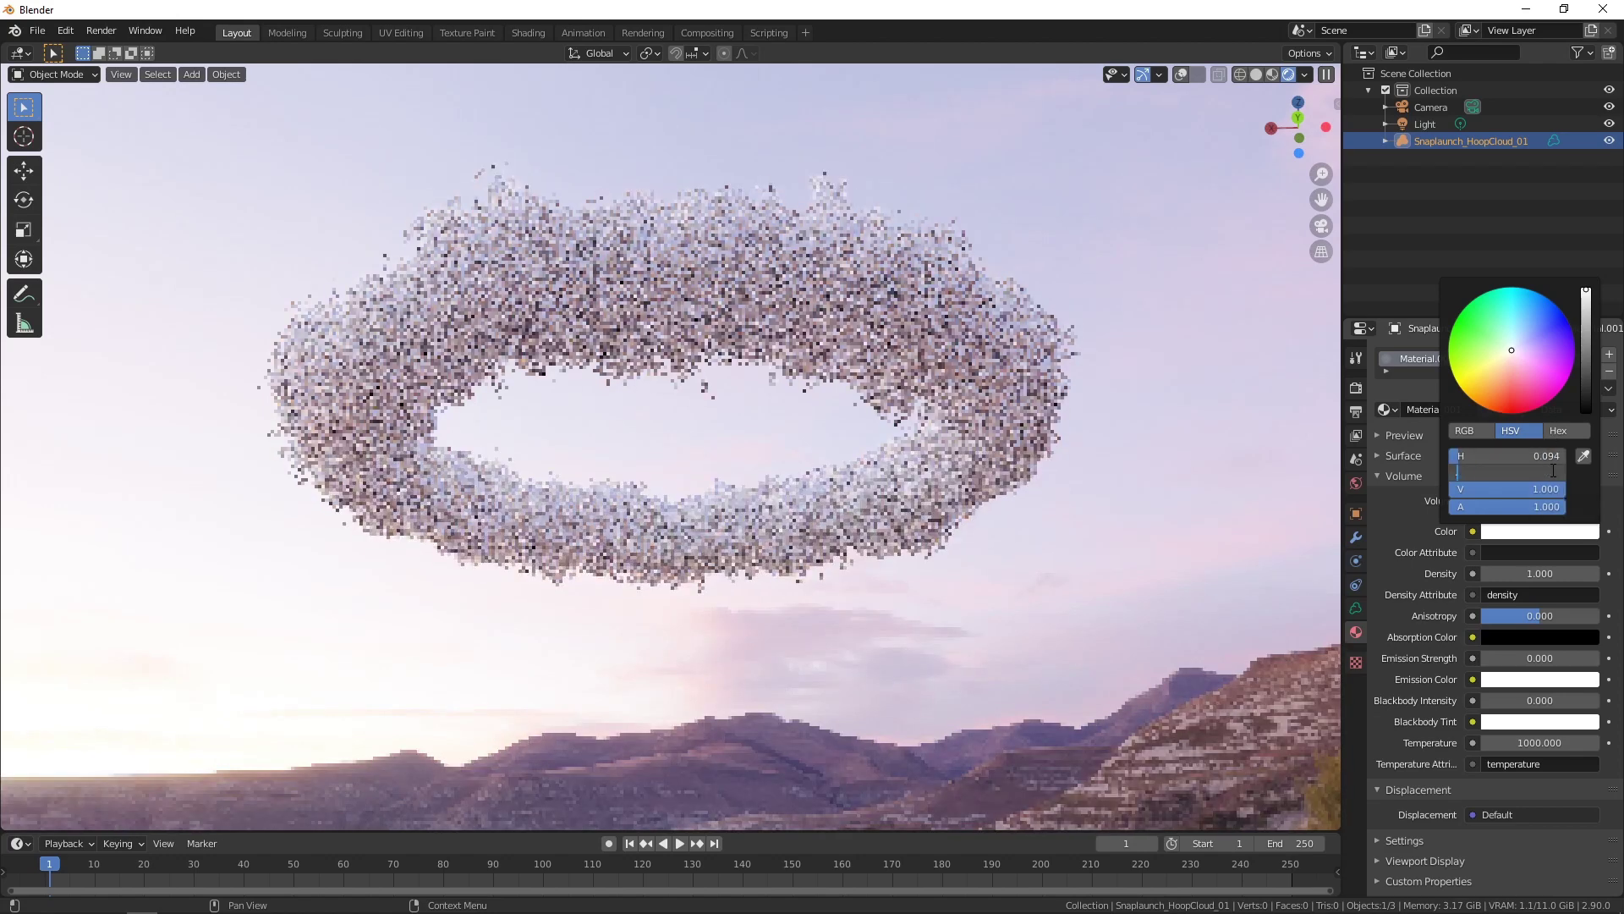
pyautogui.press('Return')
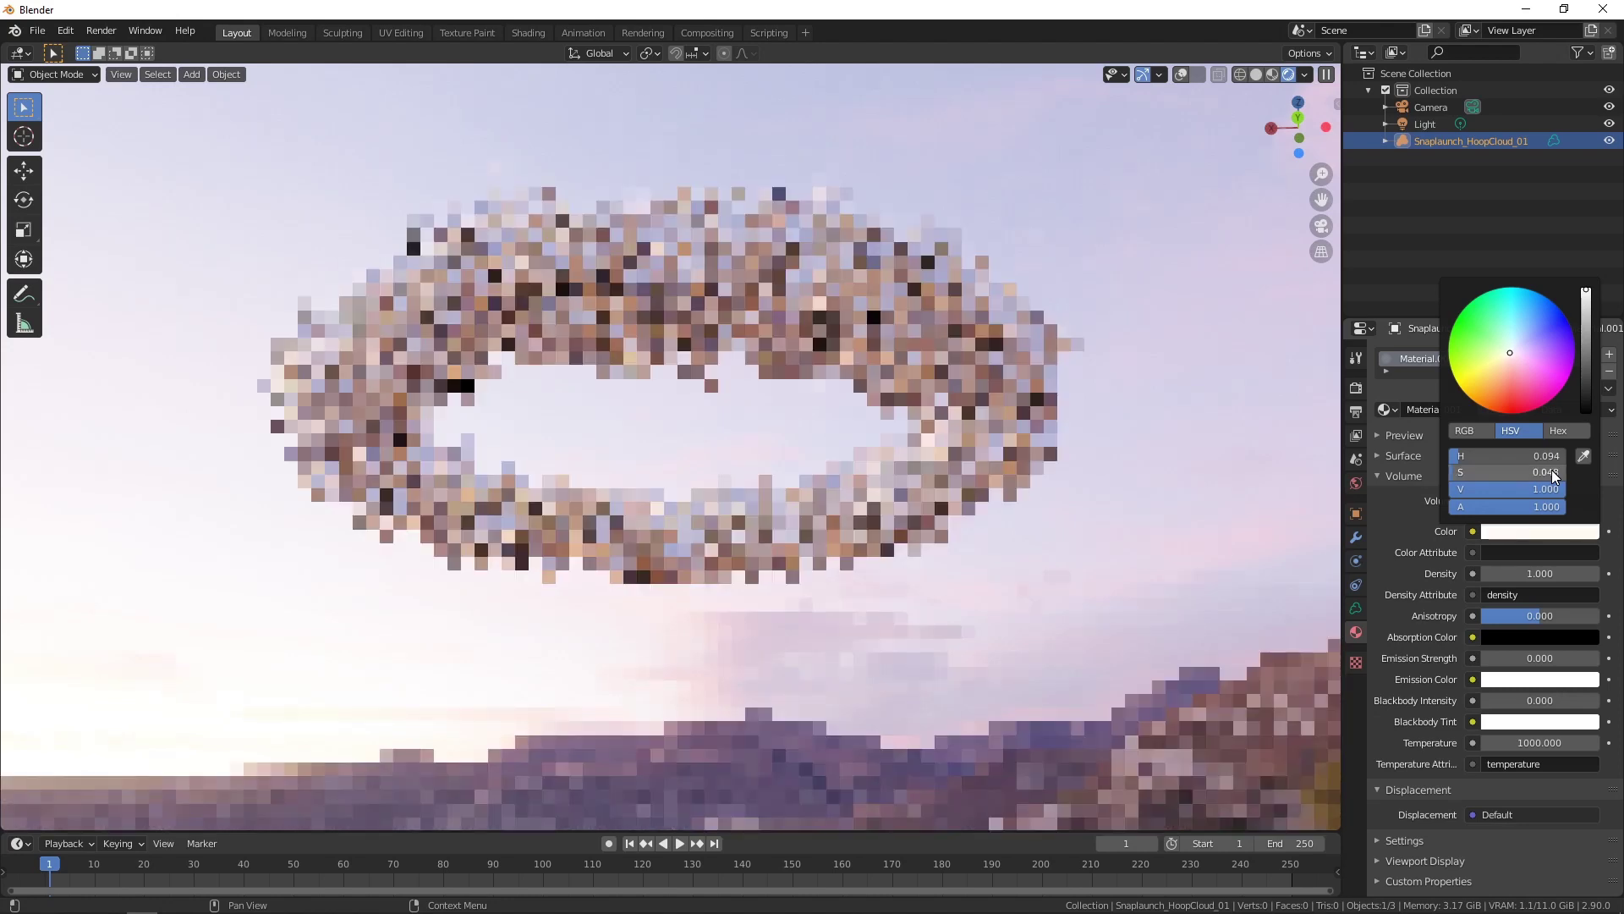